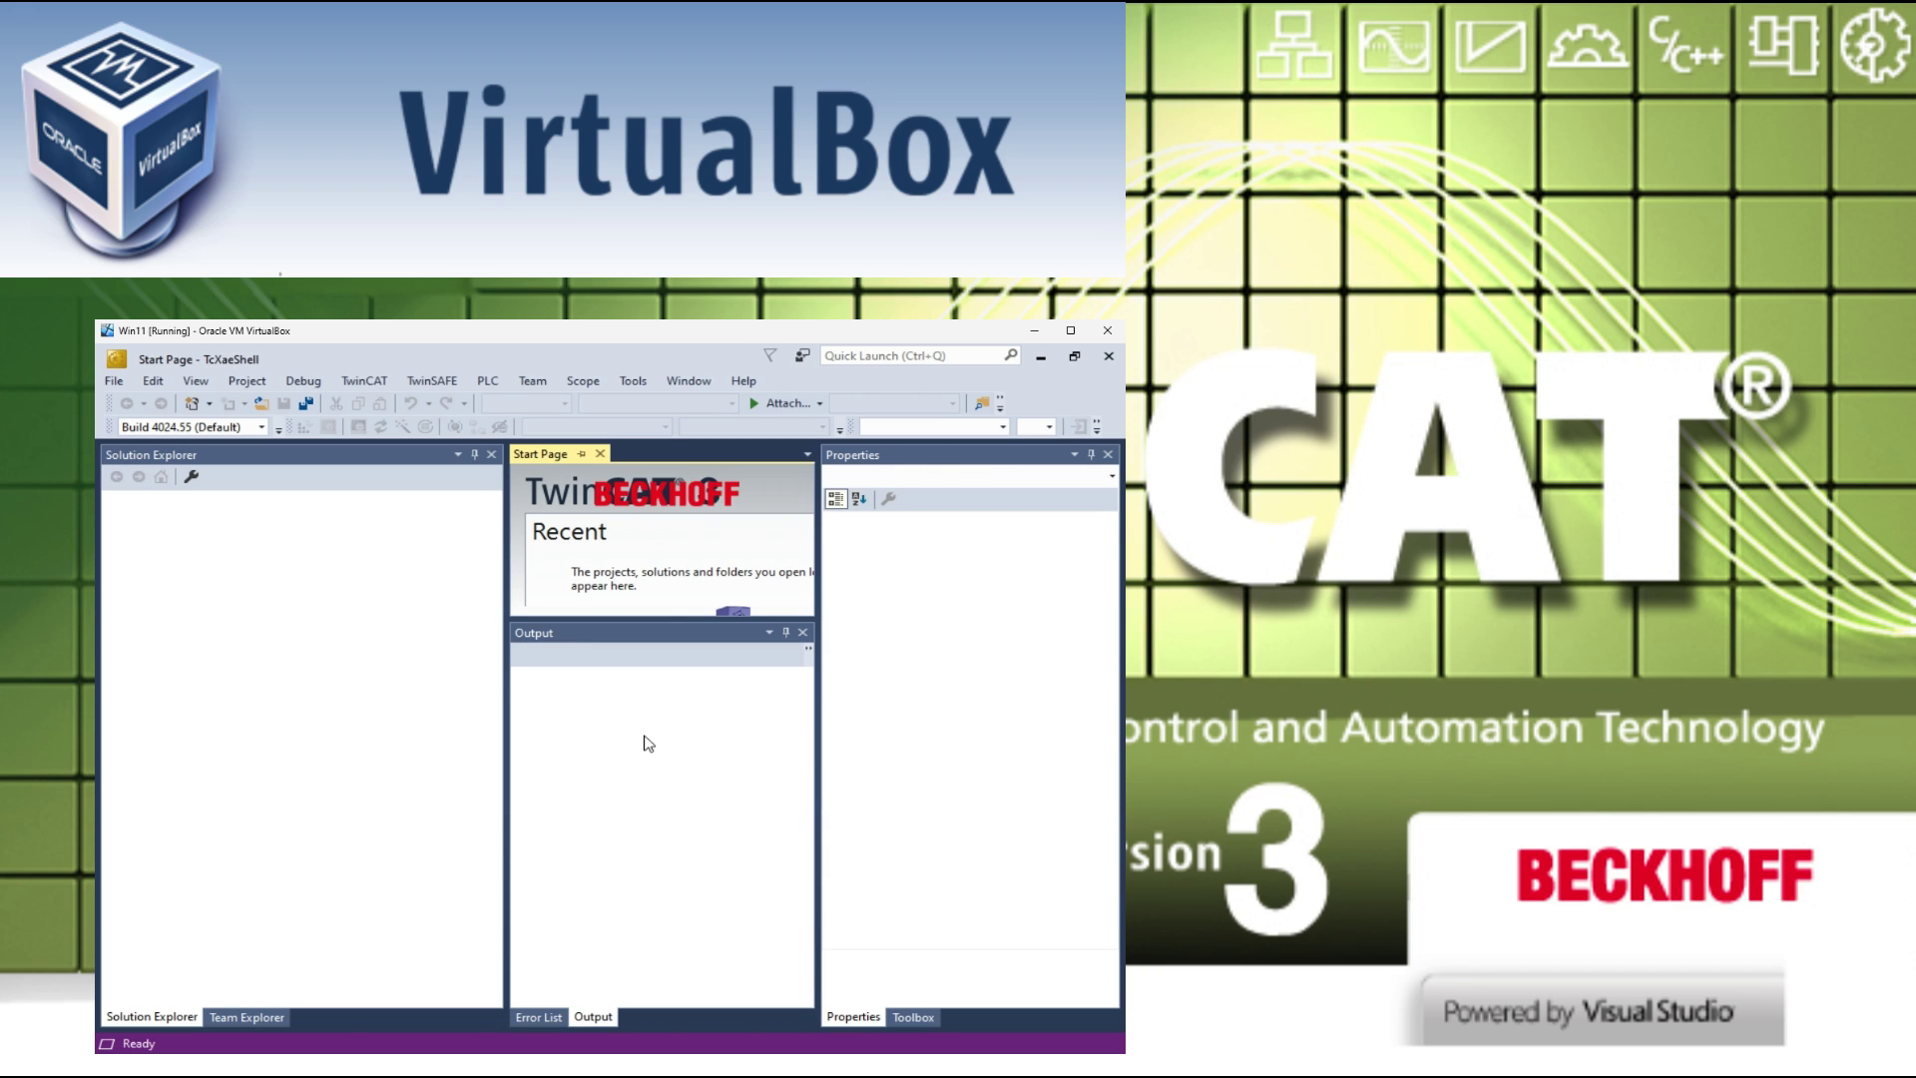
Auto-hide the Solution Explorer, Output and Properties panels into side tabs.
{"action": "left_click", "coordinate": [475, 455]}
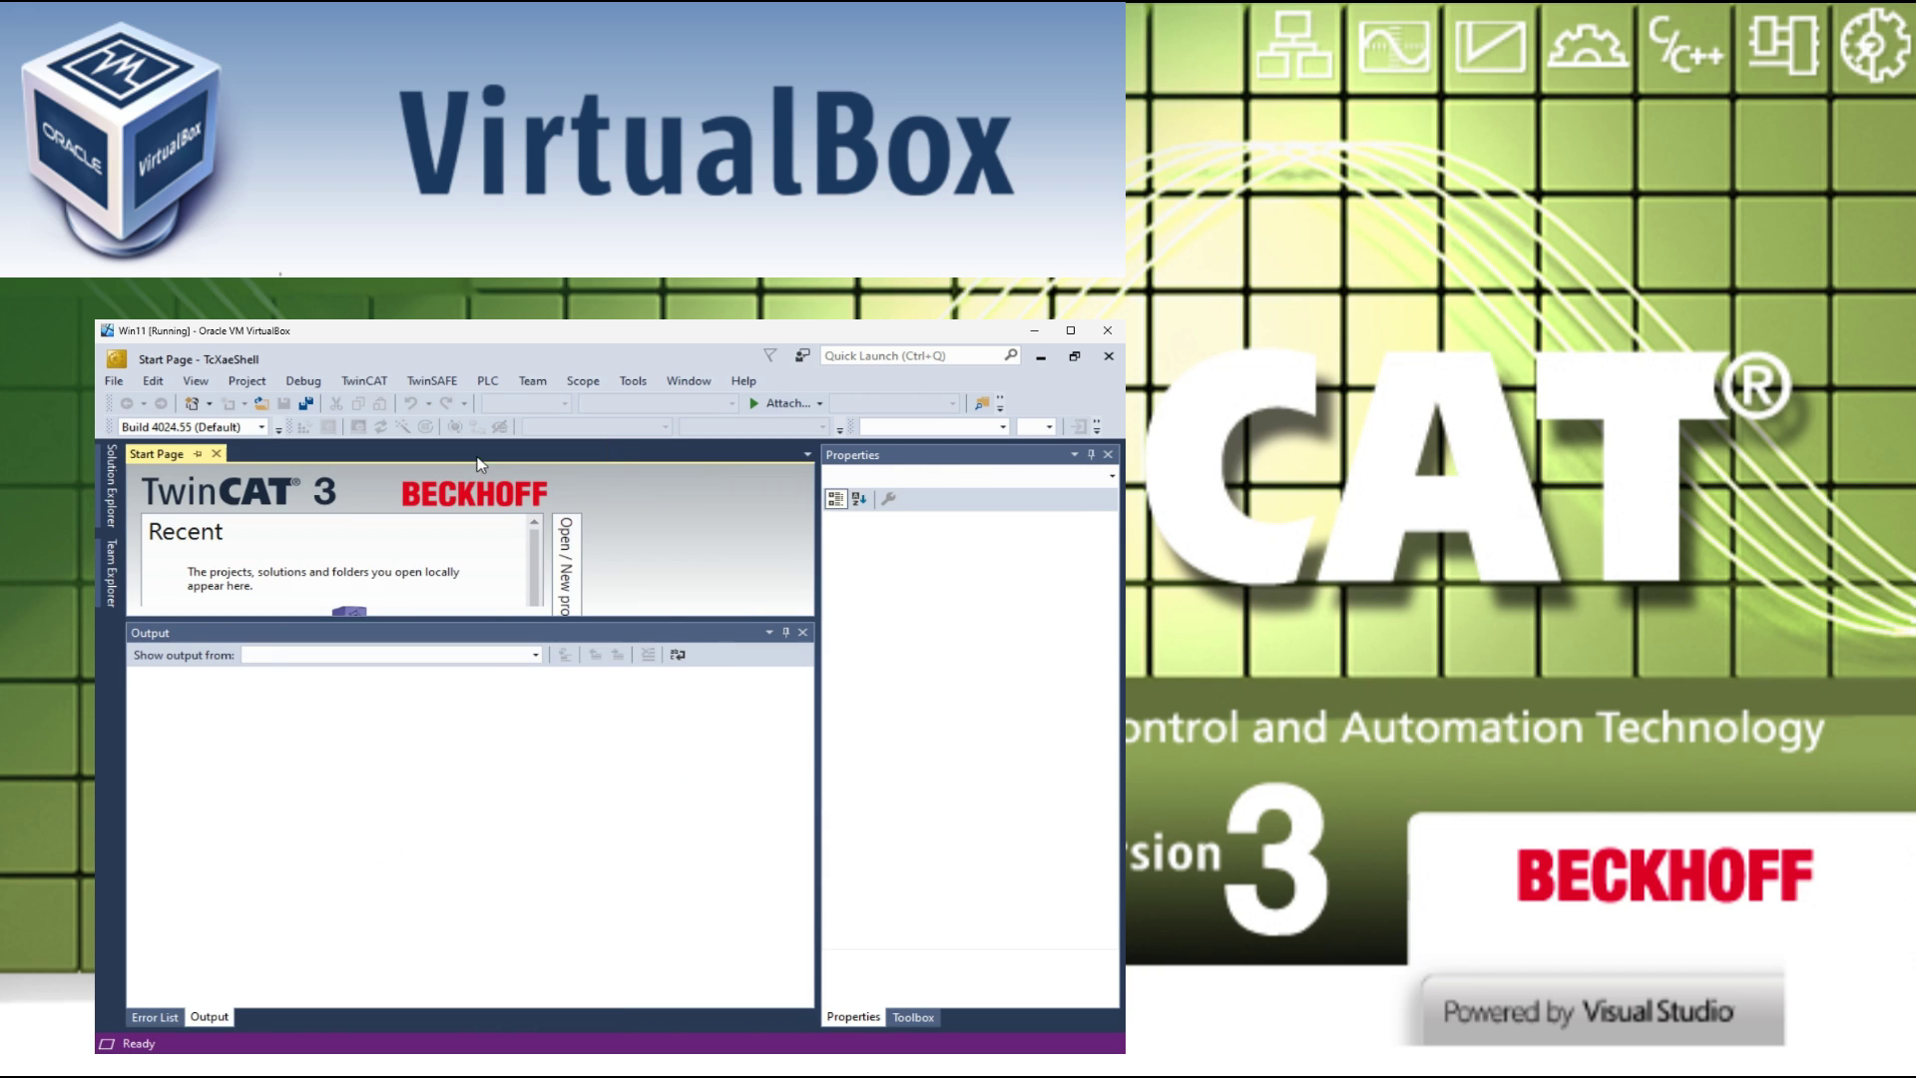
{"action": "left_click", "coordinate": [785, 632]}
{"action": "left_click", "coordinate": [1091, 455]}
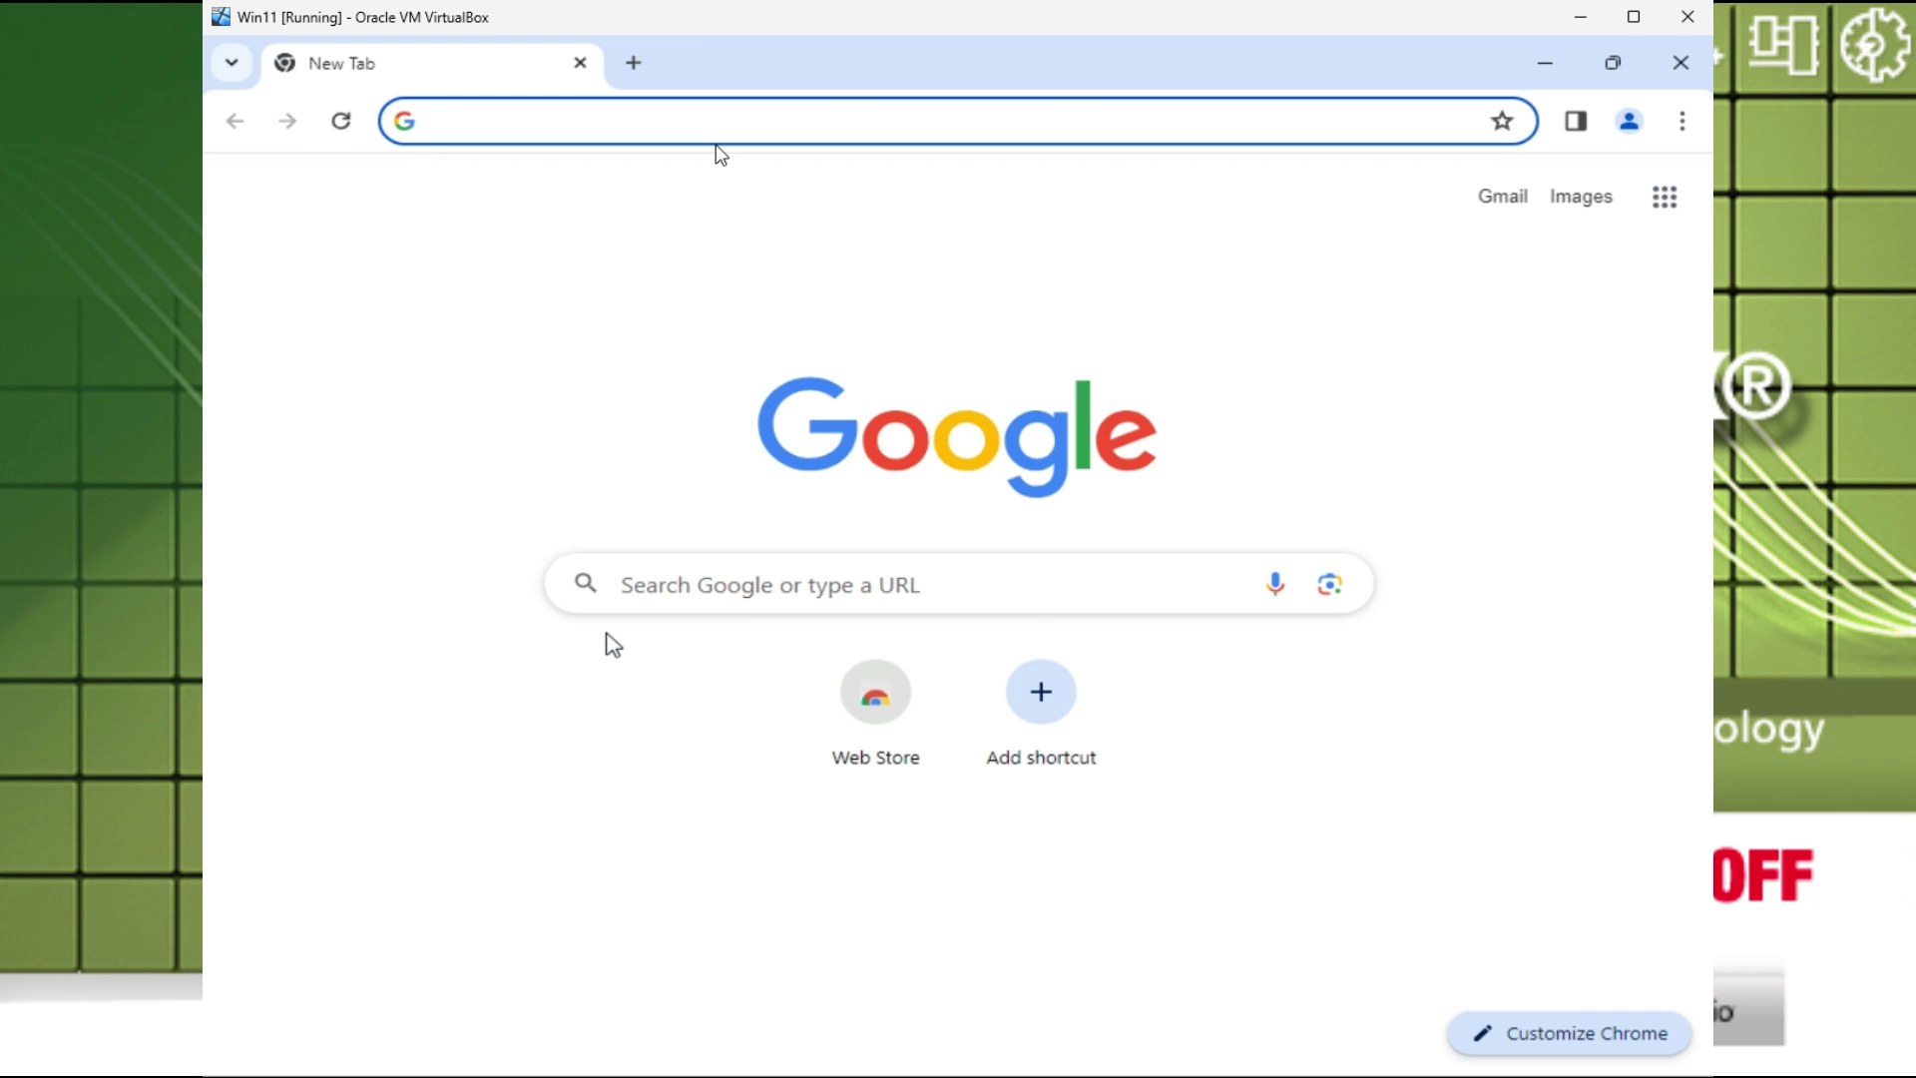
Search 'Twincat 3 download', open the Beckhoff result and translate the page into English.
{"action": "left_click", "coordinate": [681, 124]}
{"action": "type", "text": "Twin"}
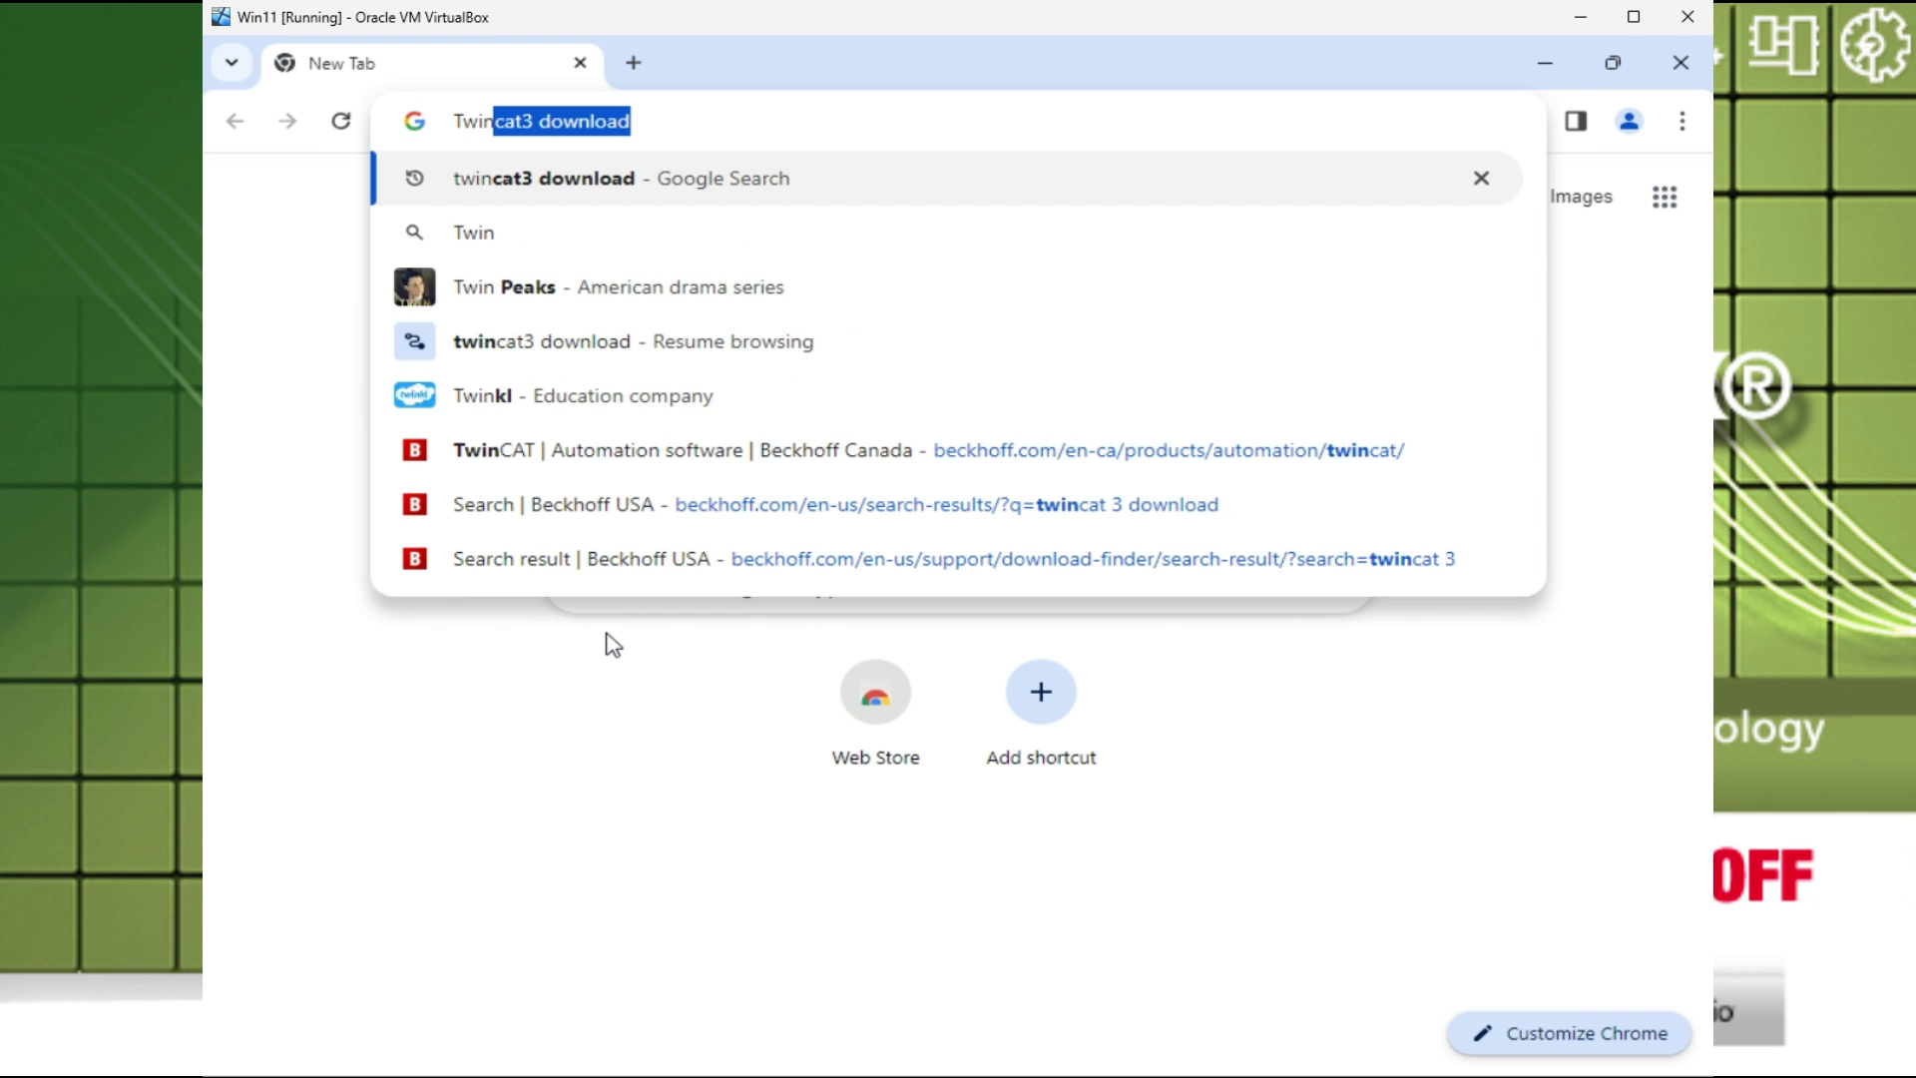
{"action": "type", "text": "cat 3 download"}
{"action": "key", "text": "Return"}
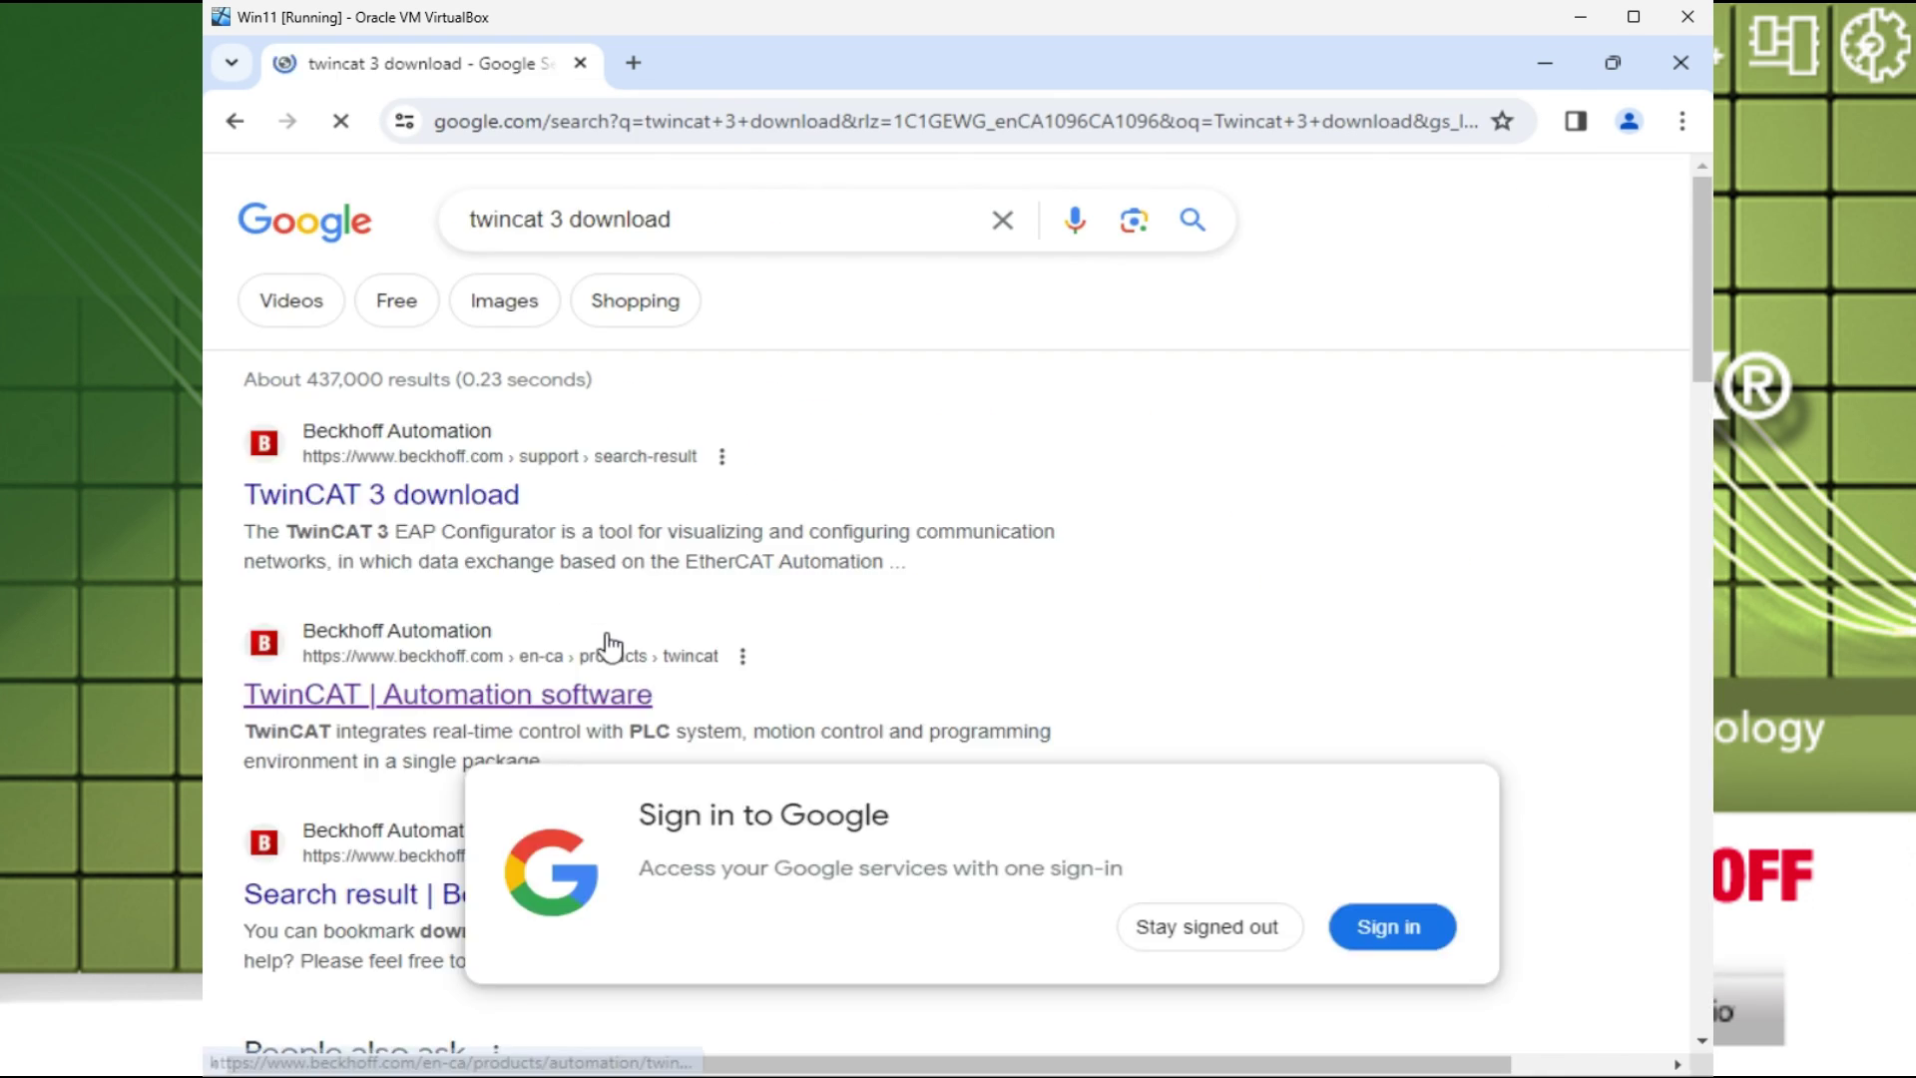
{"action": "left_click", "coordinate": [424, 496]}
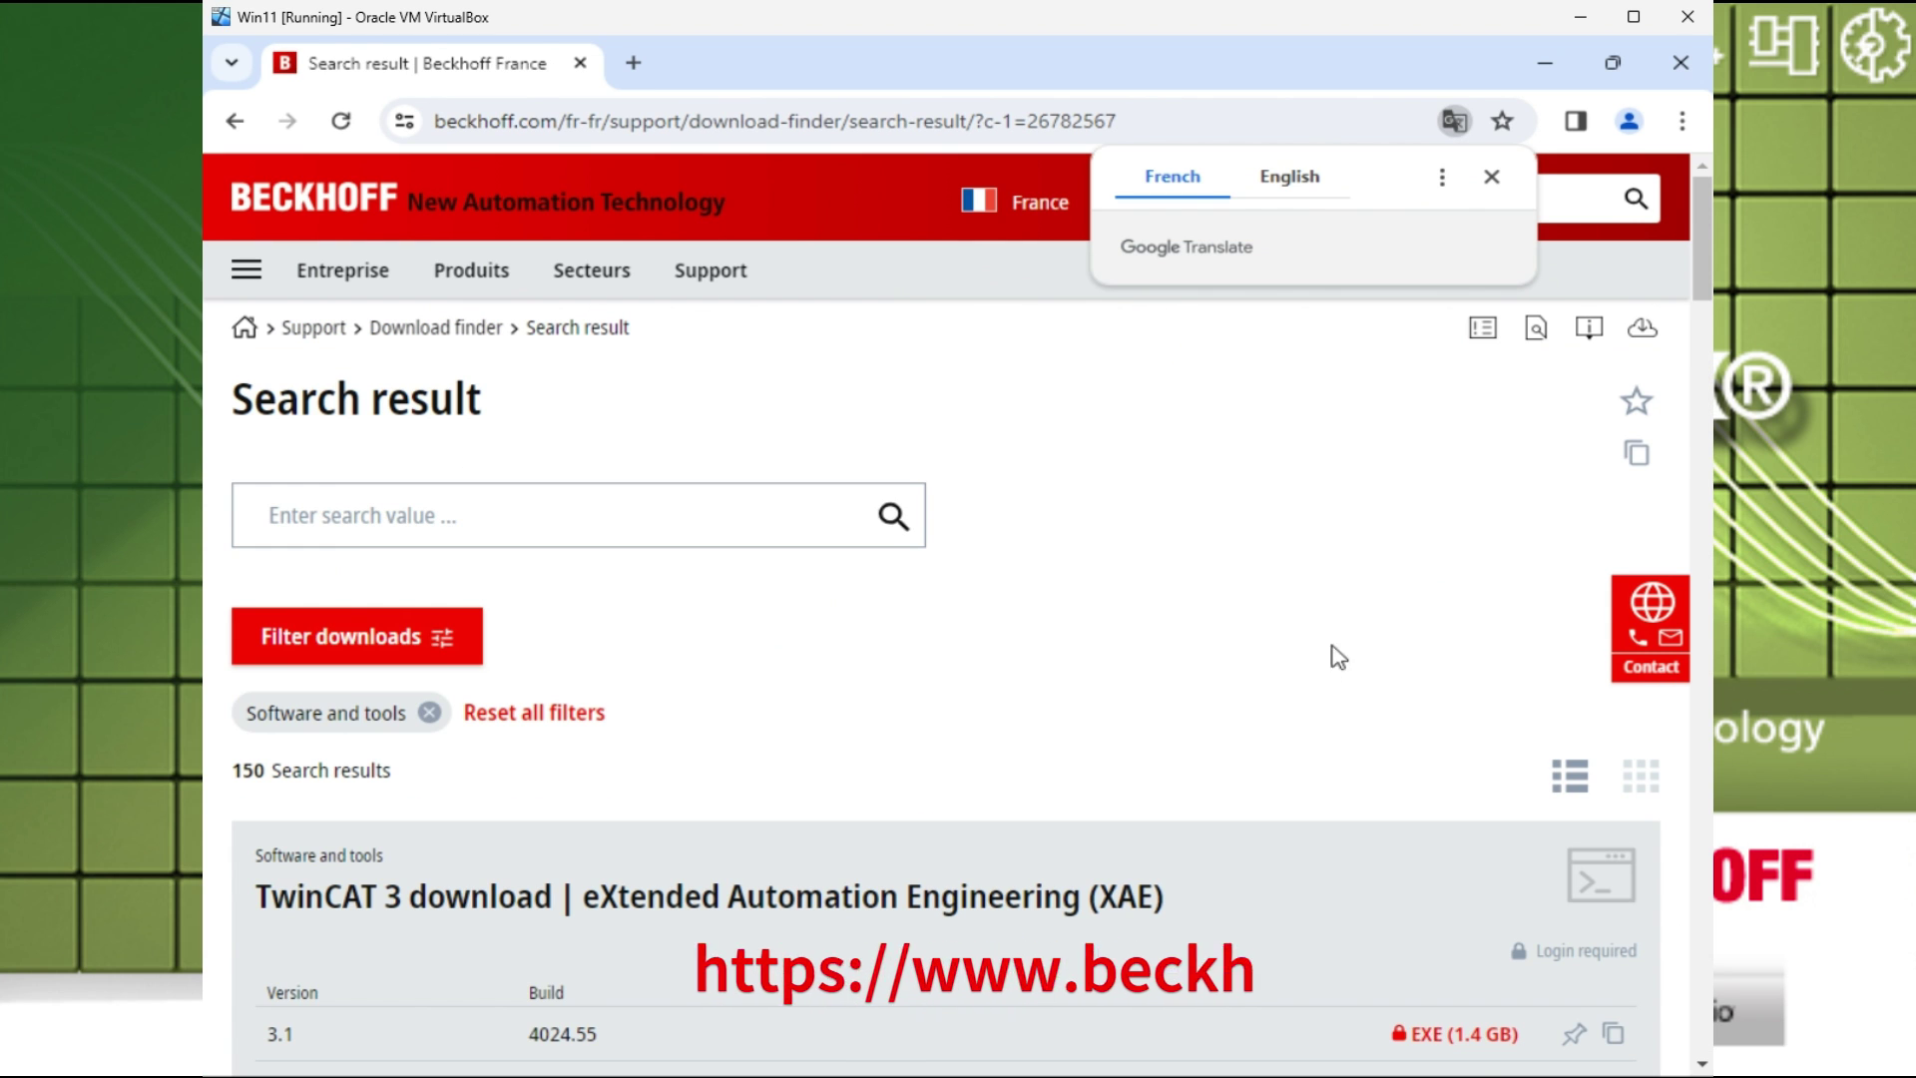
{"action": "left_click", "coordinate": [1290, 177]}
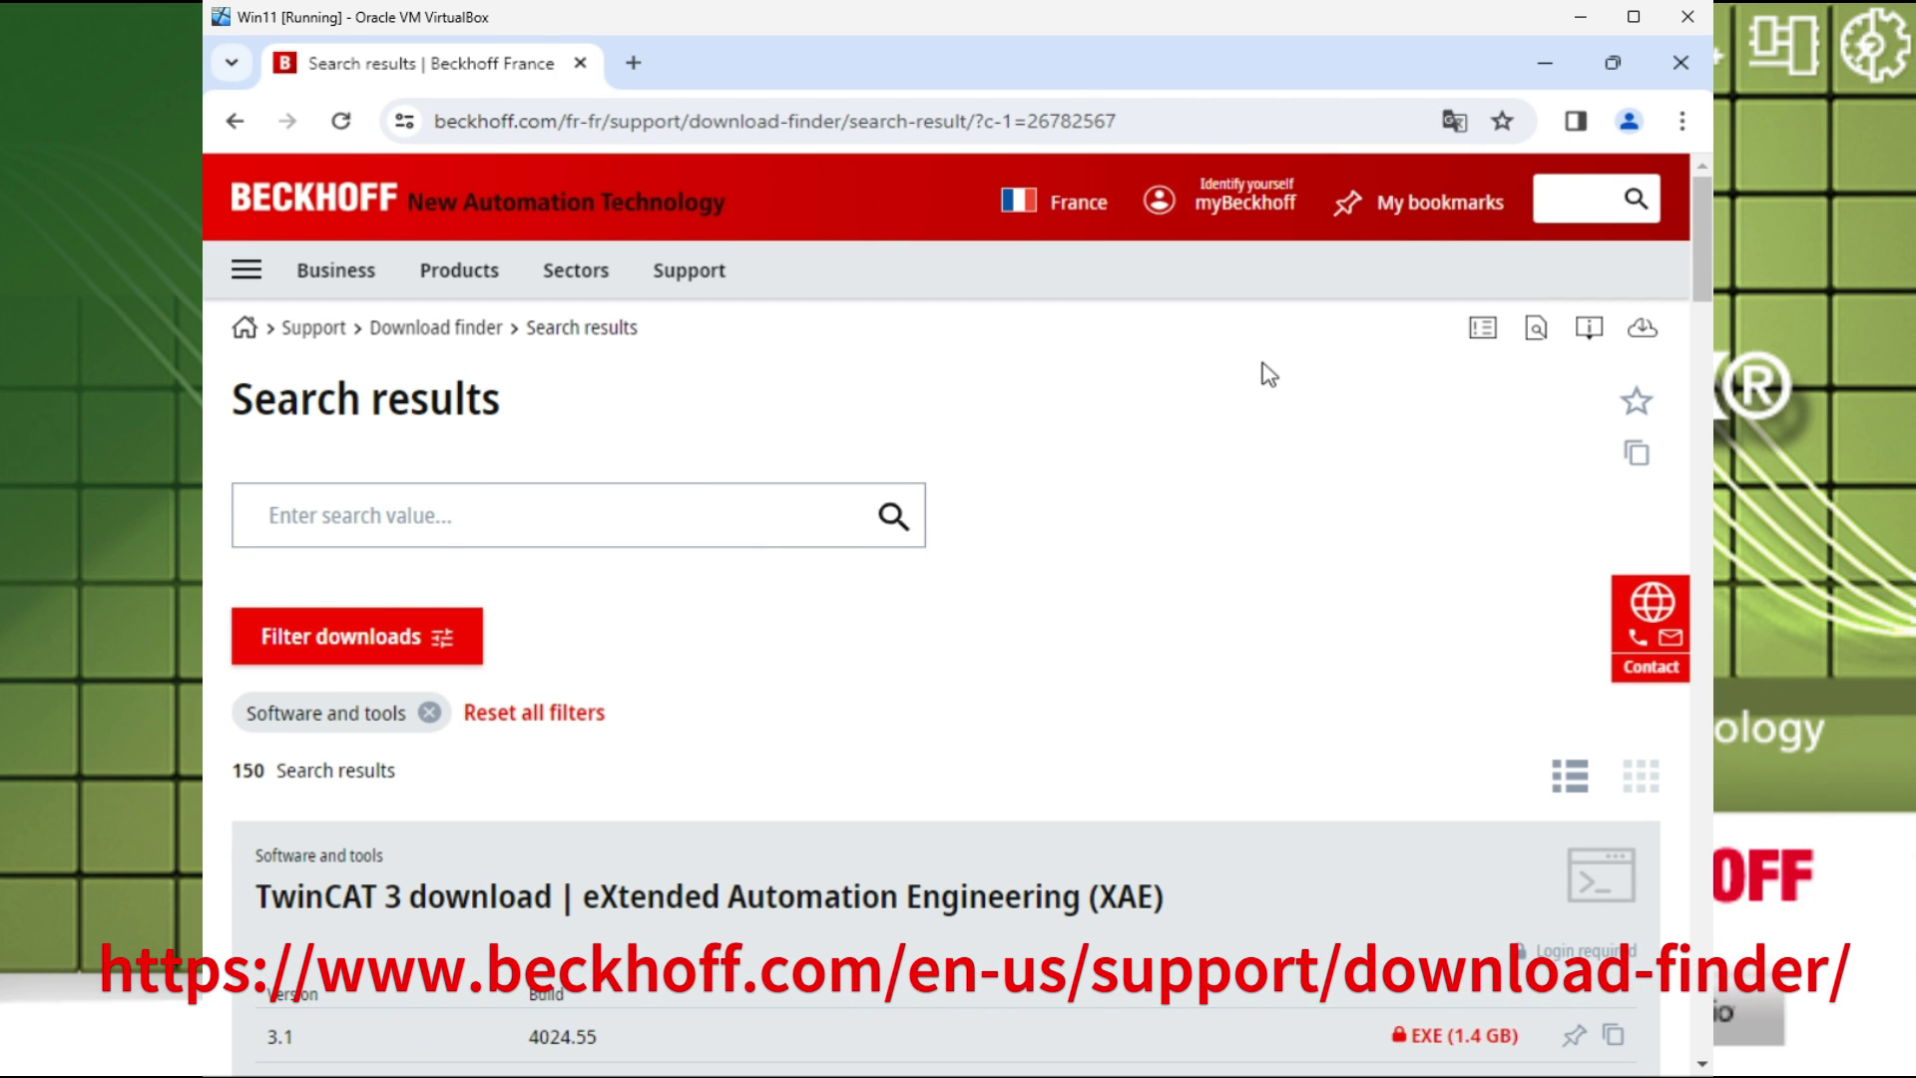
Log in to myBeckhoff with the account e-mail and password.
{"action": "left_click", "coordinate": [1223, 202]}
{"action": "left_click", "coordinate": [1128, 366]}
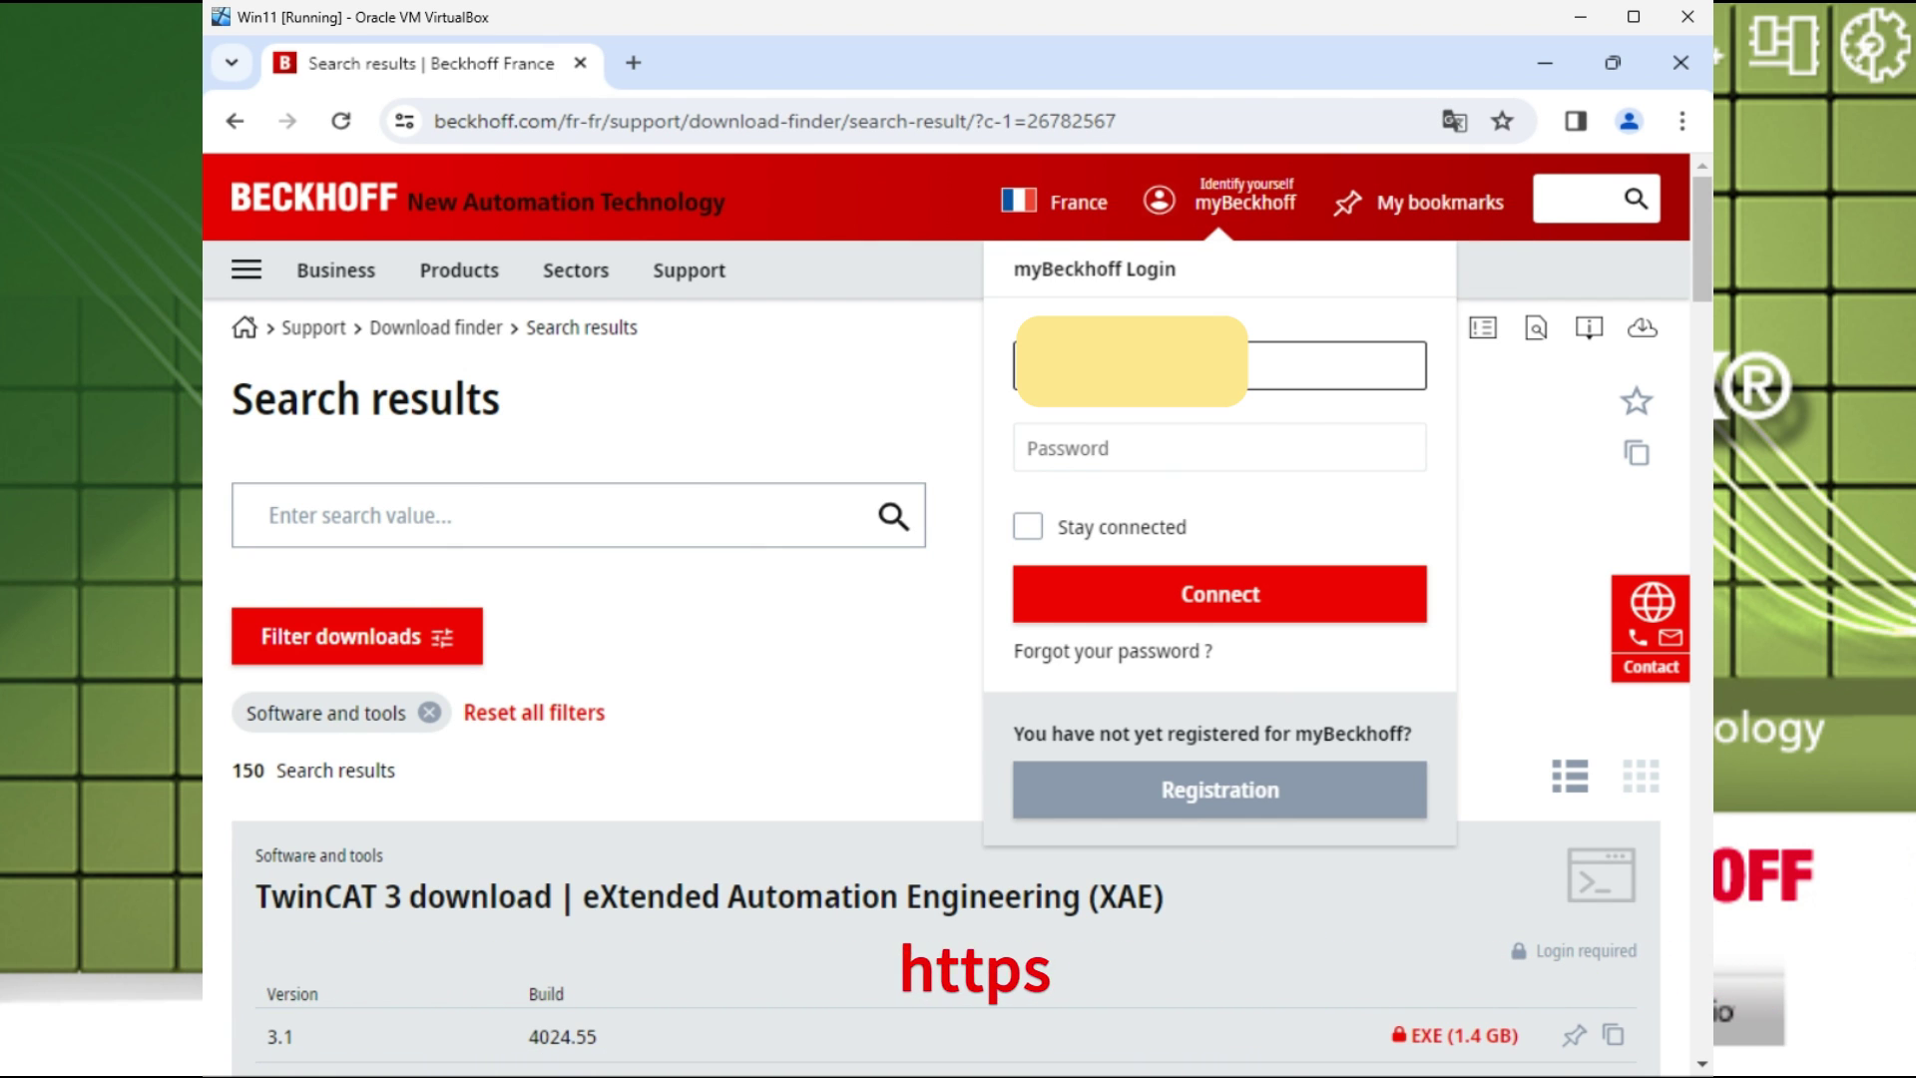
{"action": "key", "text": "Tab"}
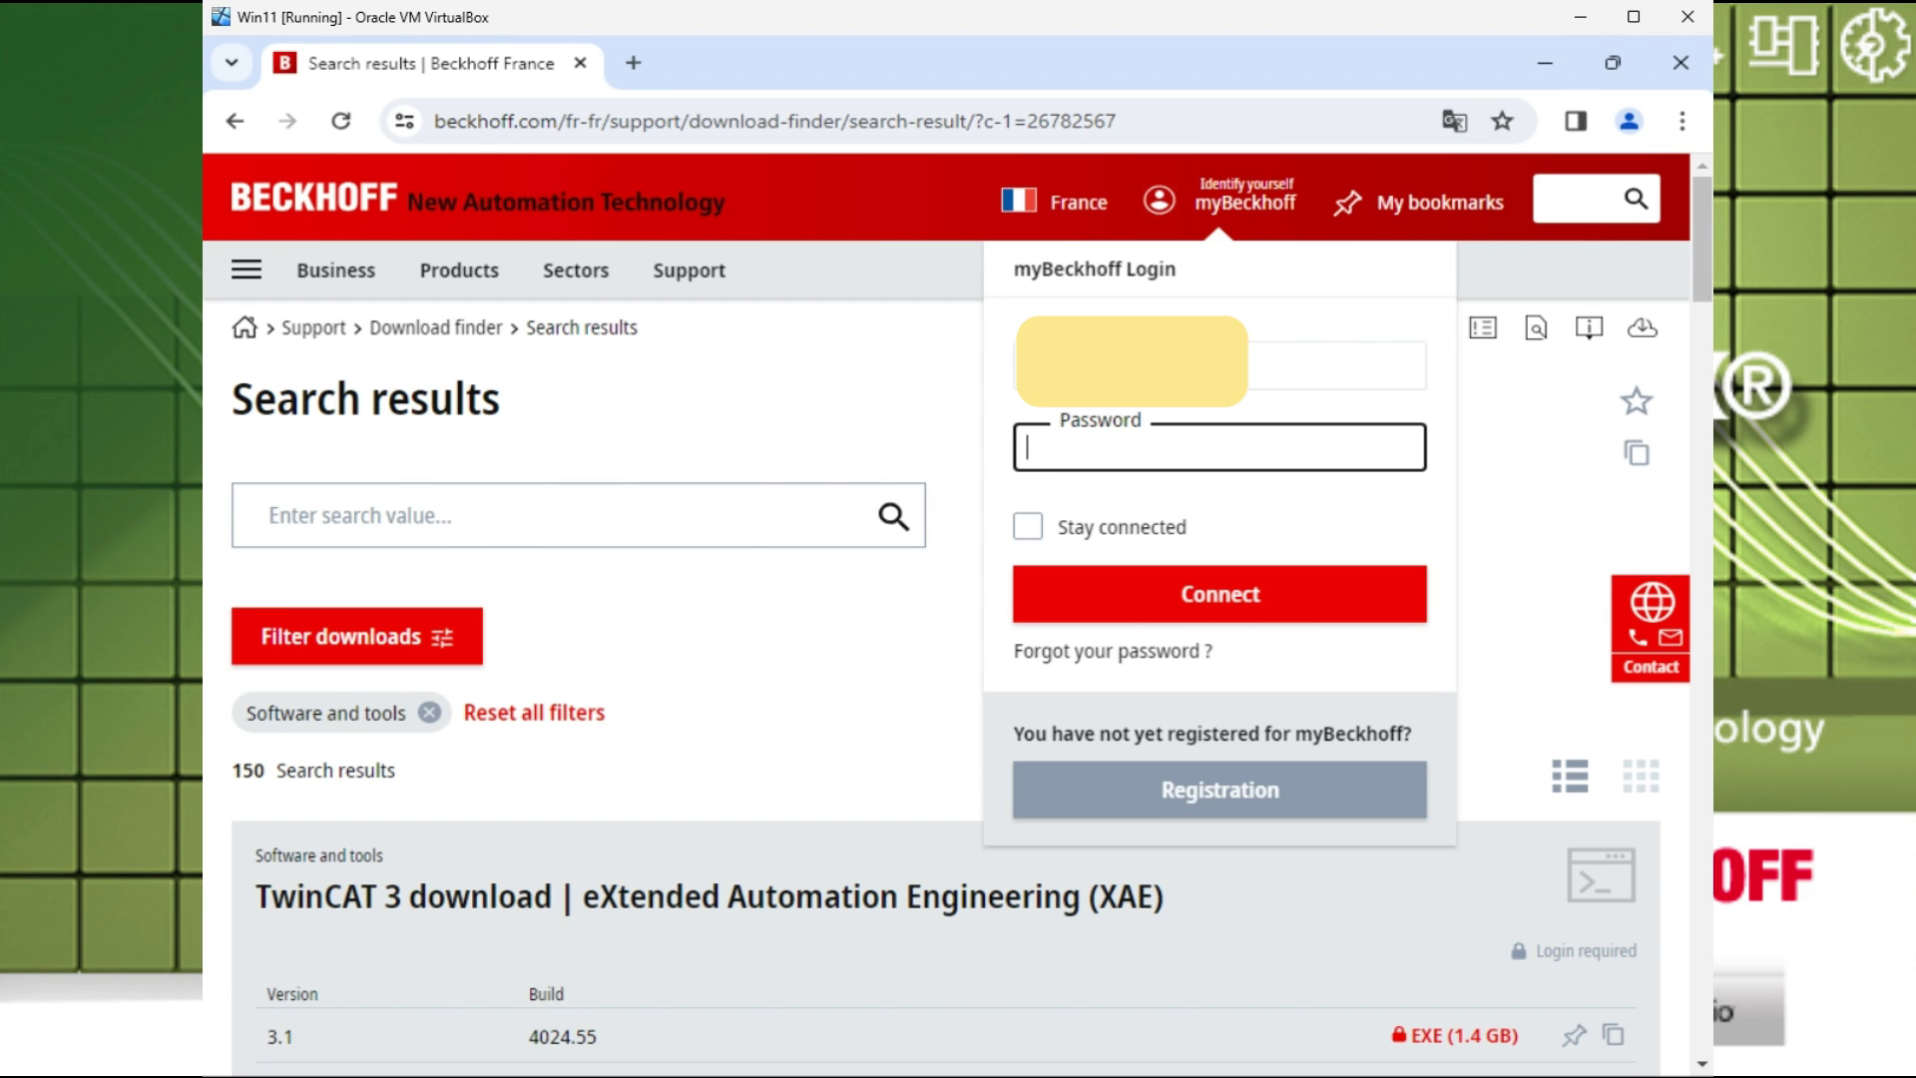
{"action": "type", "text": "********"}
{"action": "left_click", "coordinate": [1228, 609]}
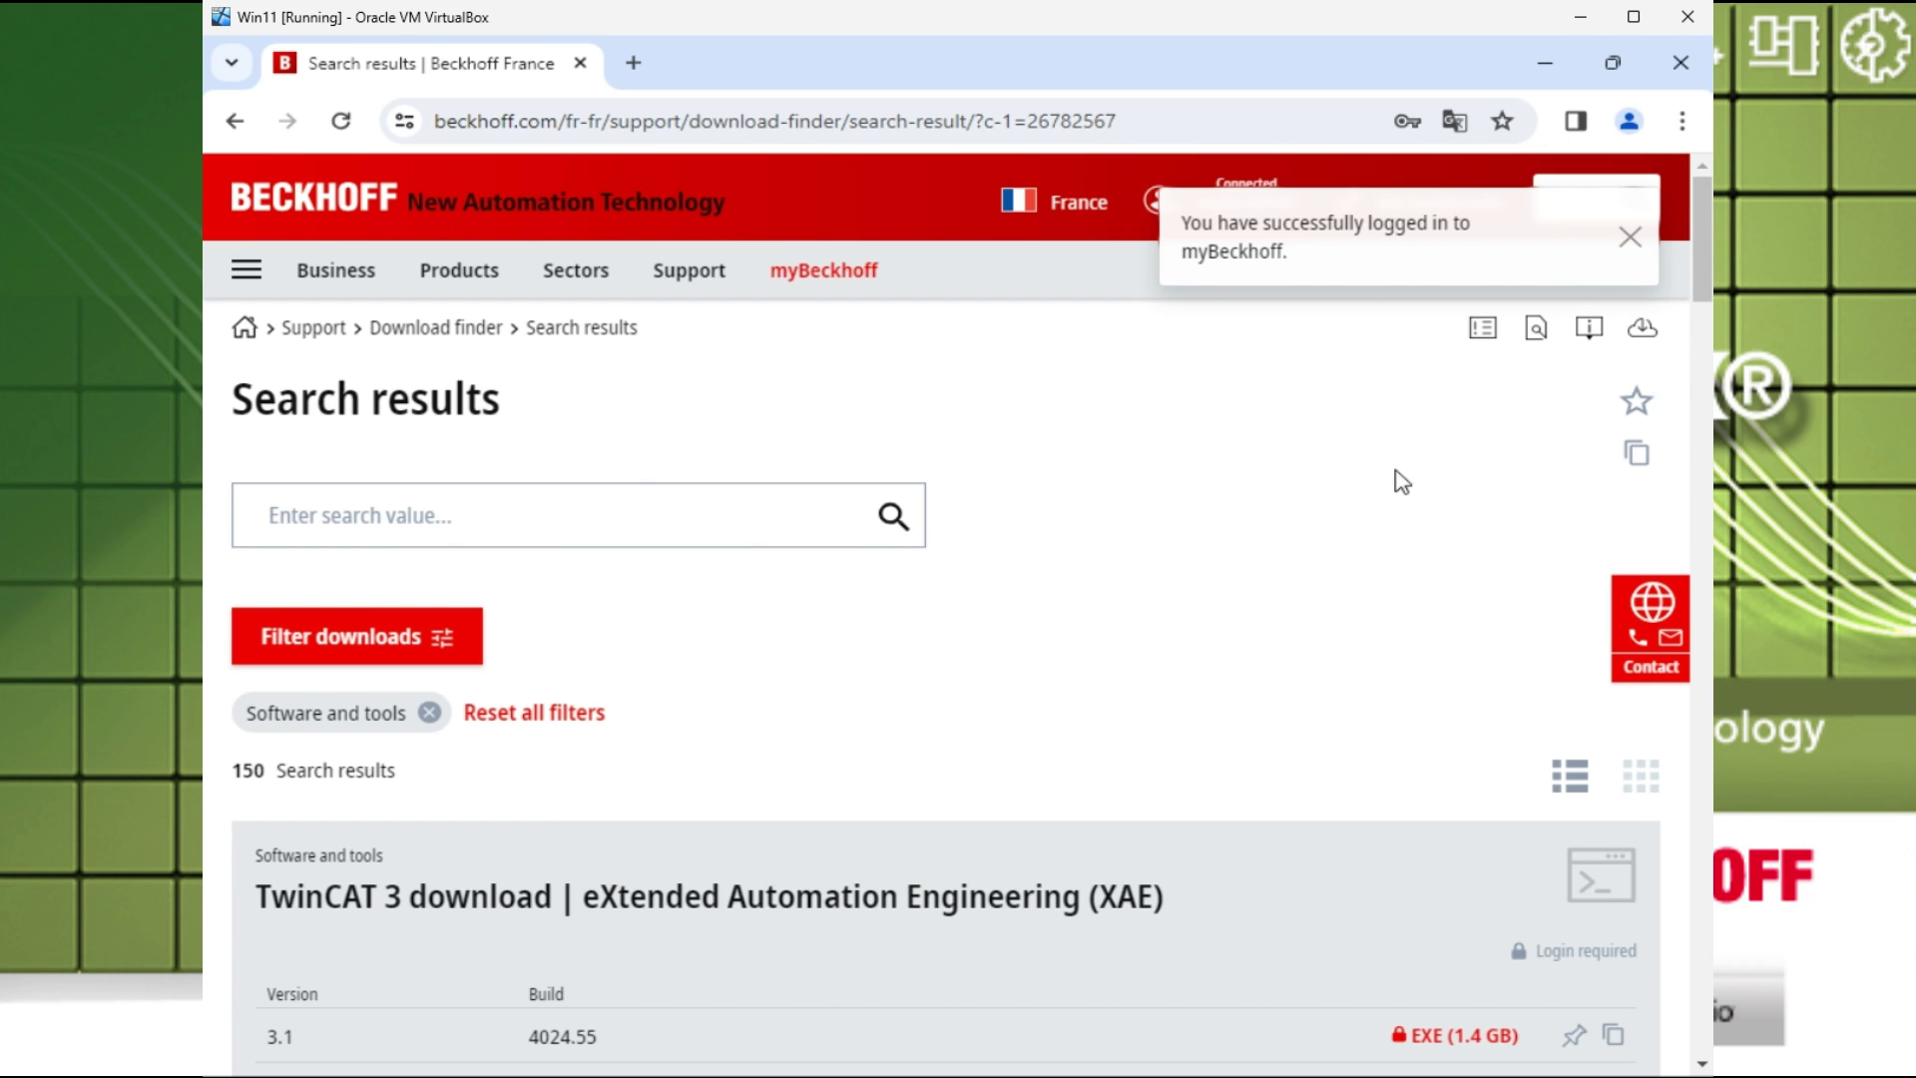
{"action": "scroll", "coordinate": [1382, 578], "scroll_direction": "down", "scroll_amount": 3}
Download the TwinCAT 3 XAE EXE (1.4 GB) and expand its More information section.
{"action": "left_click", "coordinate": [1440, 764]}
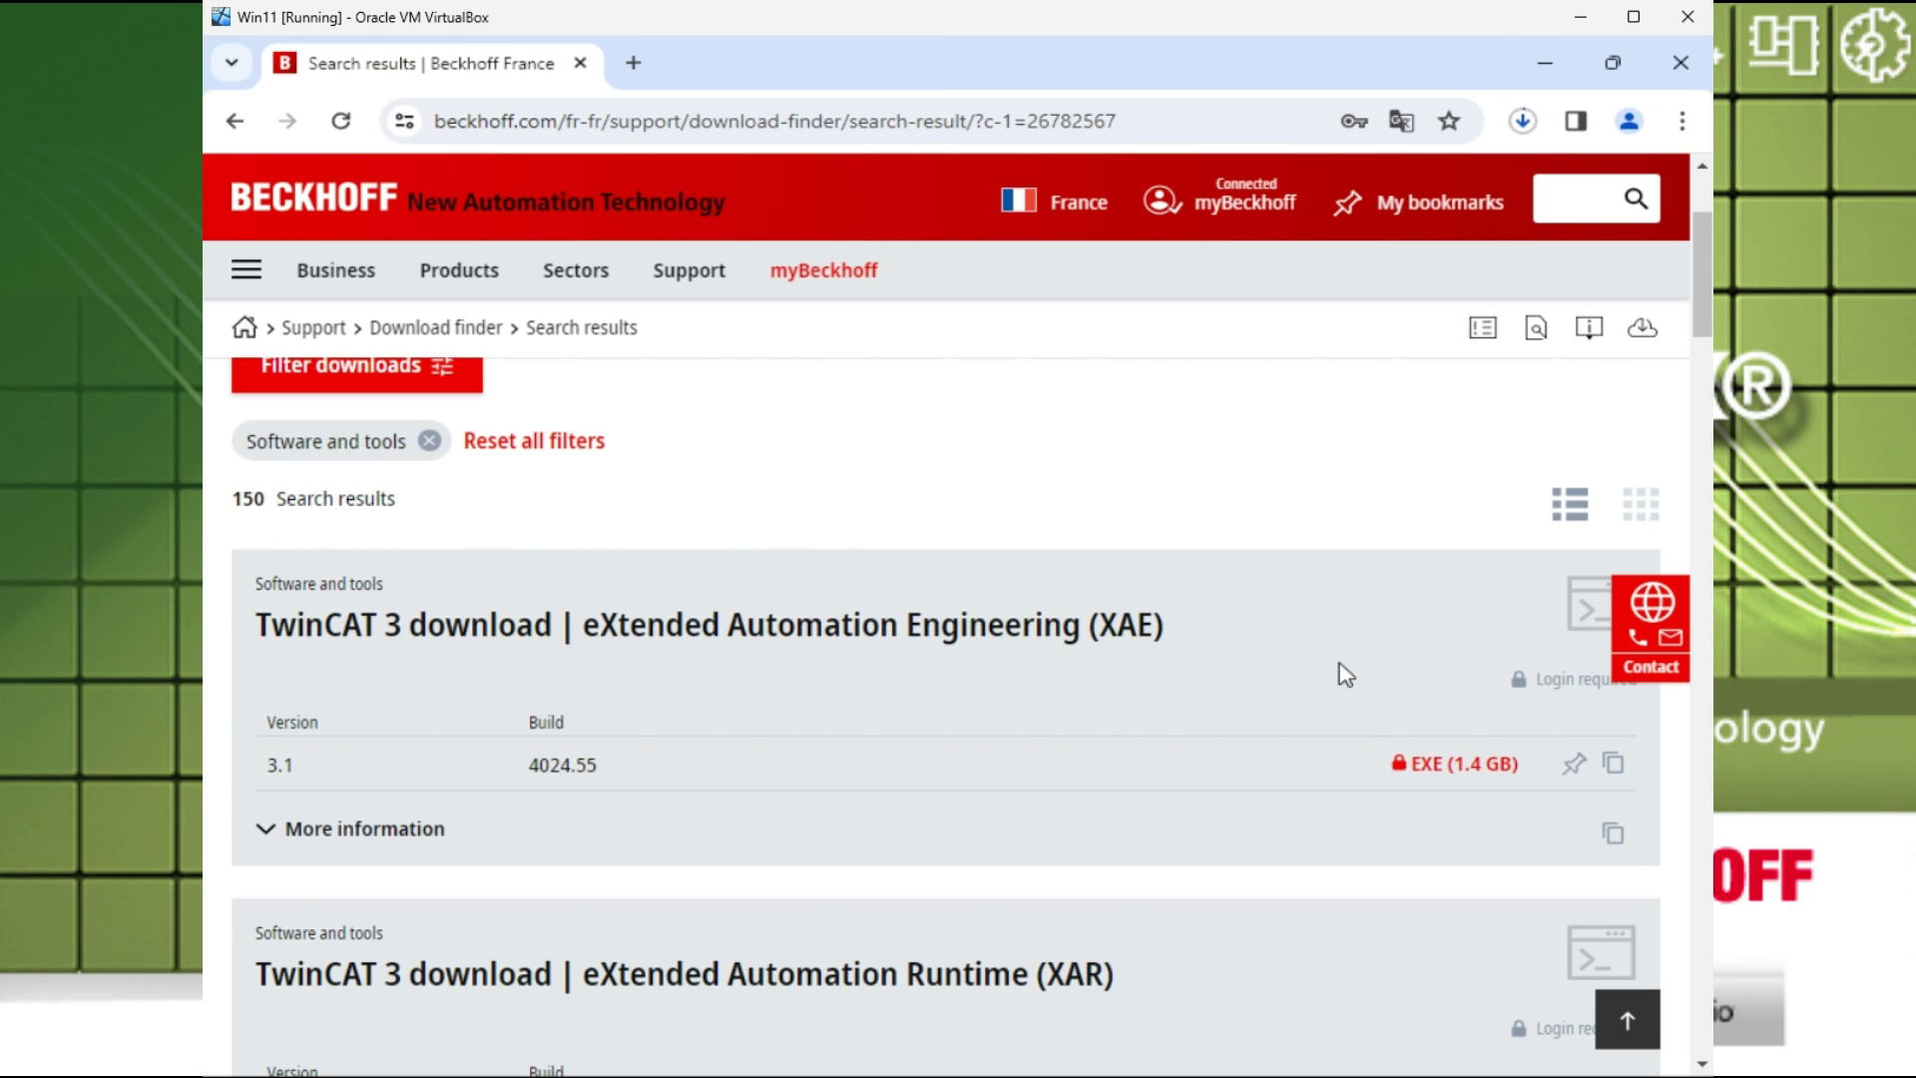
{"action": "scroll", "coordinate": [1327, 679], "scroll_direction": "down", "scroll_amount": 1}
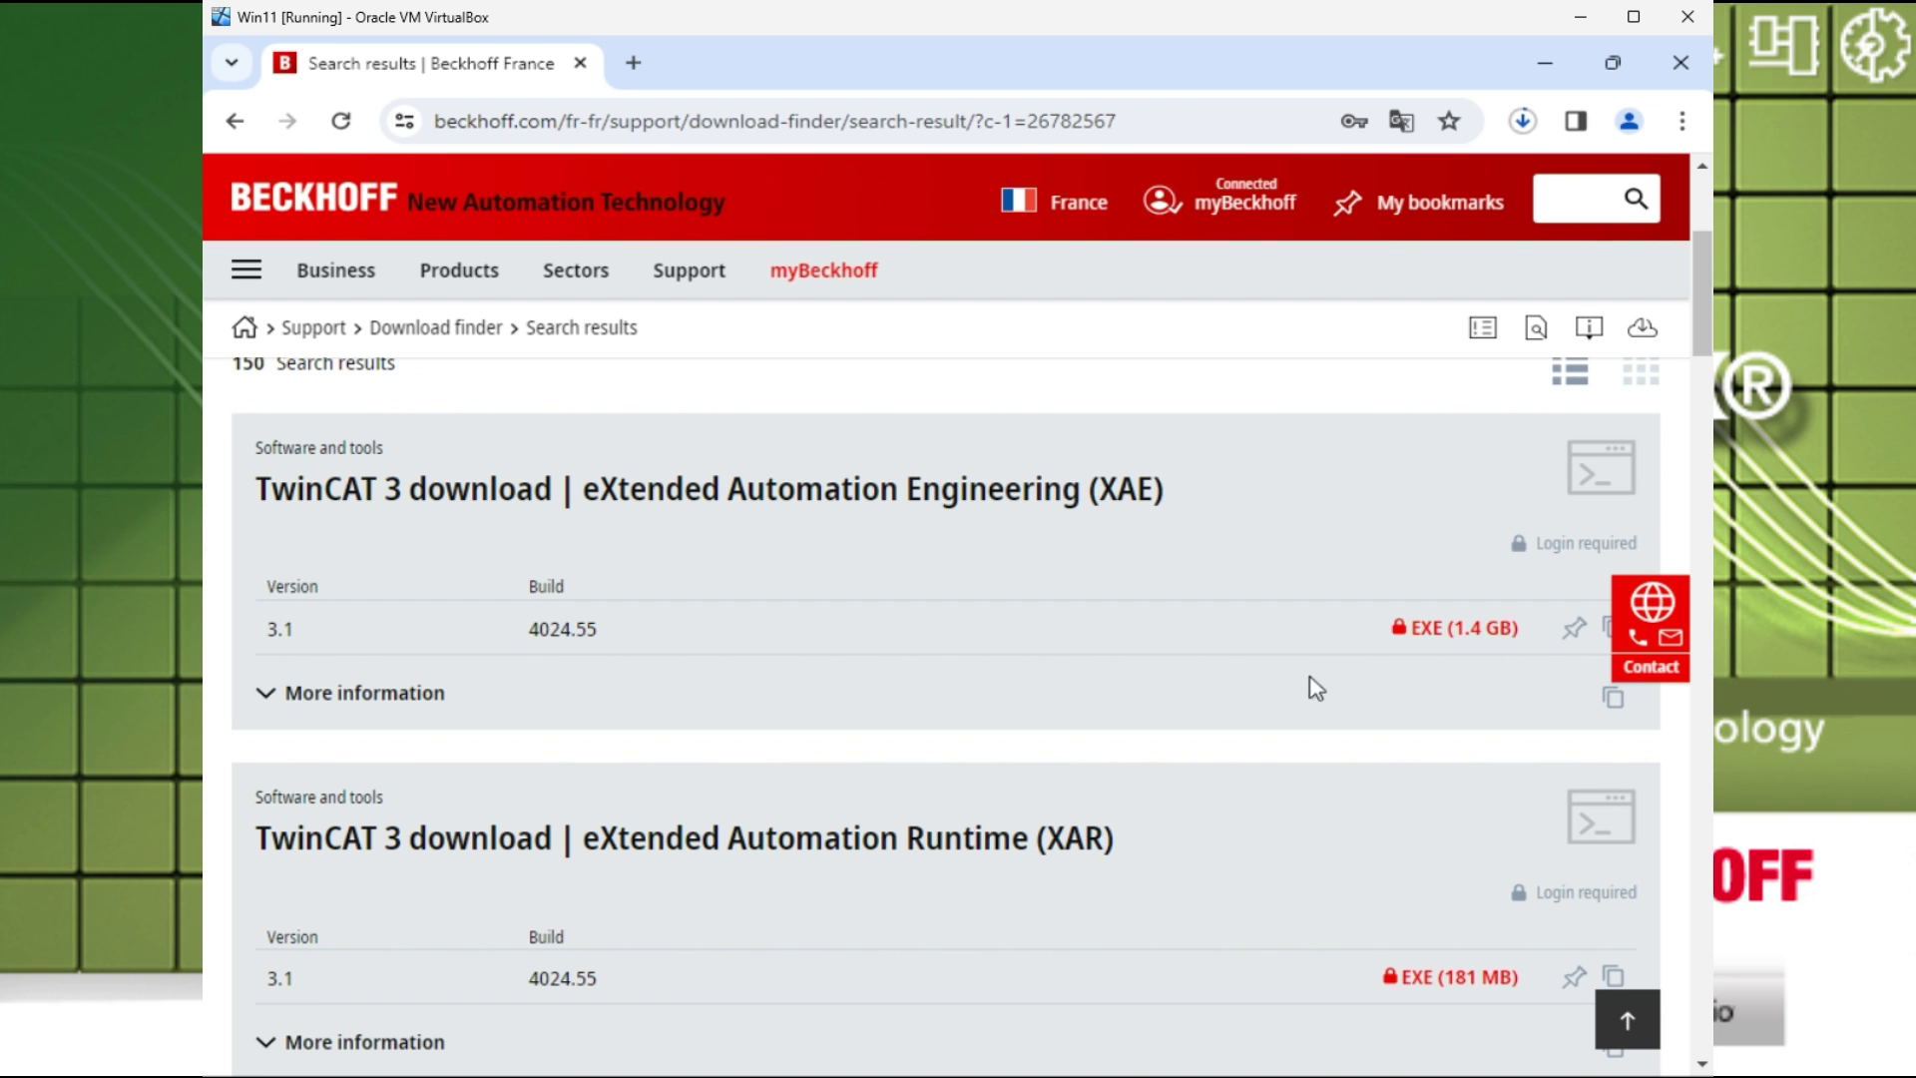
{"action": "left_click", "coordinate": [289, 698]}
{"action": "scroll", "coordinate": [828, 868], "scroll_direction": "down", "scroll_amount": 2}
{"action": "scroll", "coordinate": [830, 868], "scroll_direction": "down", "scroll_amount": 1}
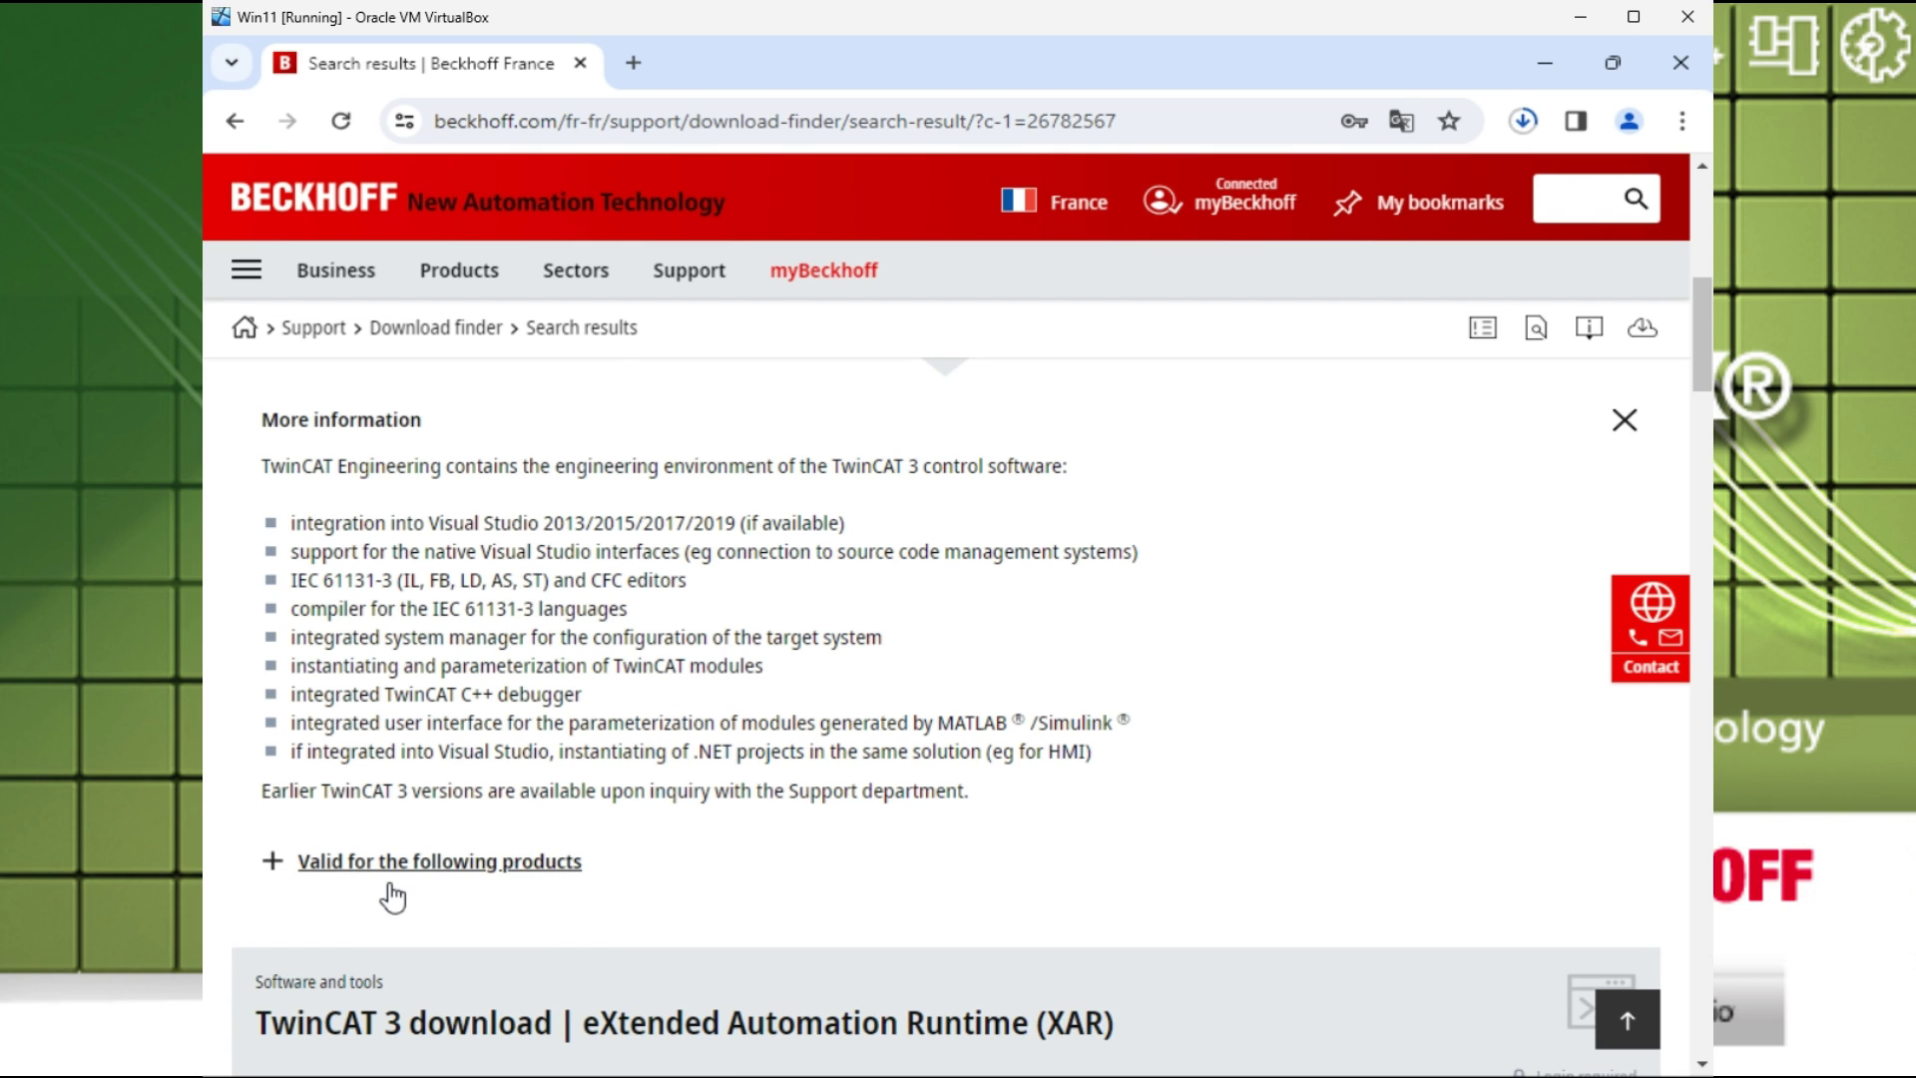
Show the 'Valid for the following products' list, then scroll back to the top.
{"action": "left_click", "coordinate": [344, 864]}
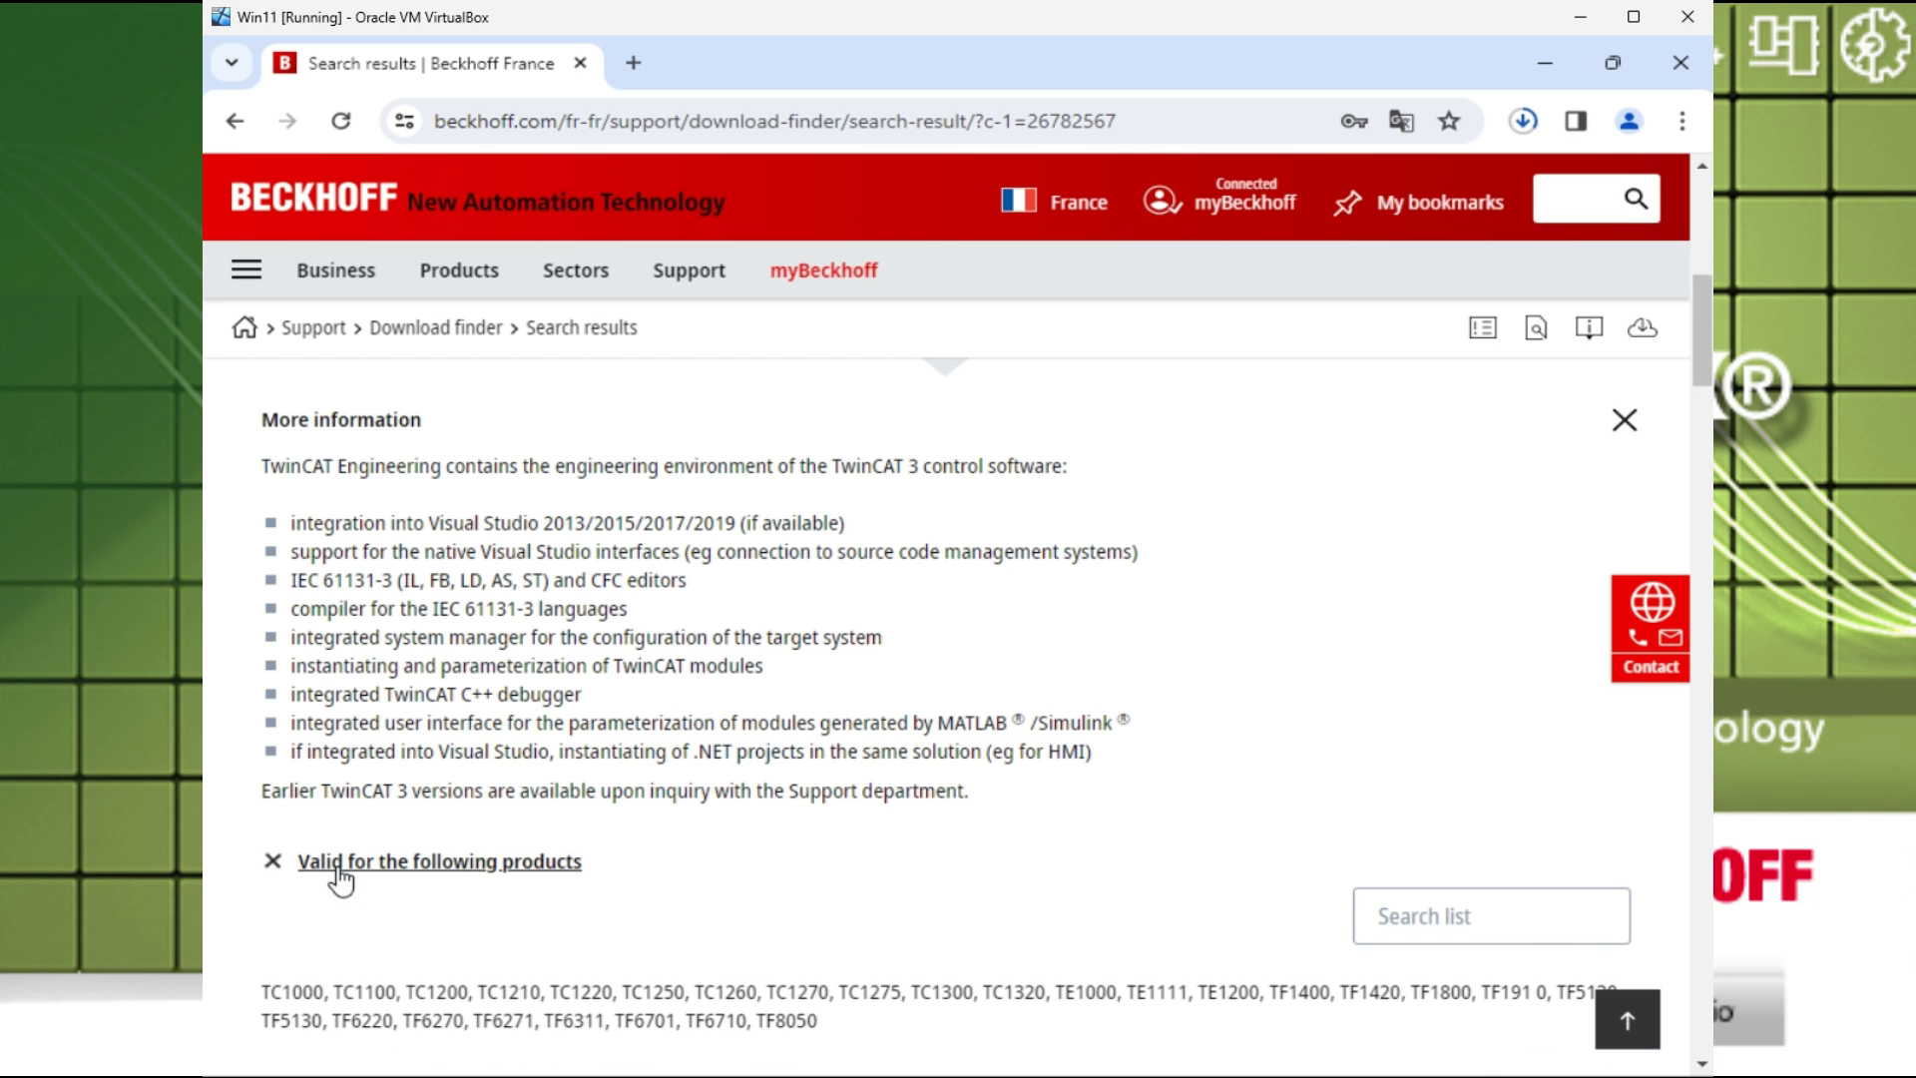
{"action": "scroll", "coordinate": [439, 687], "scroll_direction": "down", "scroll_amount": 2}
{"action": "scroll", "coordinate": [926, 710], "scroll_direction": "up", "scroll_amount": 2}
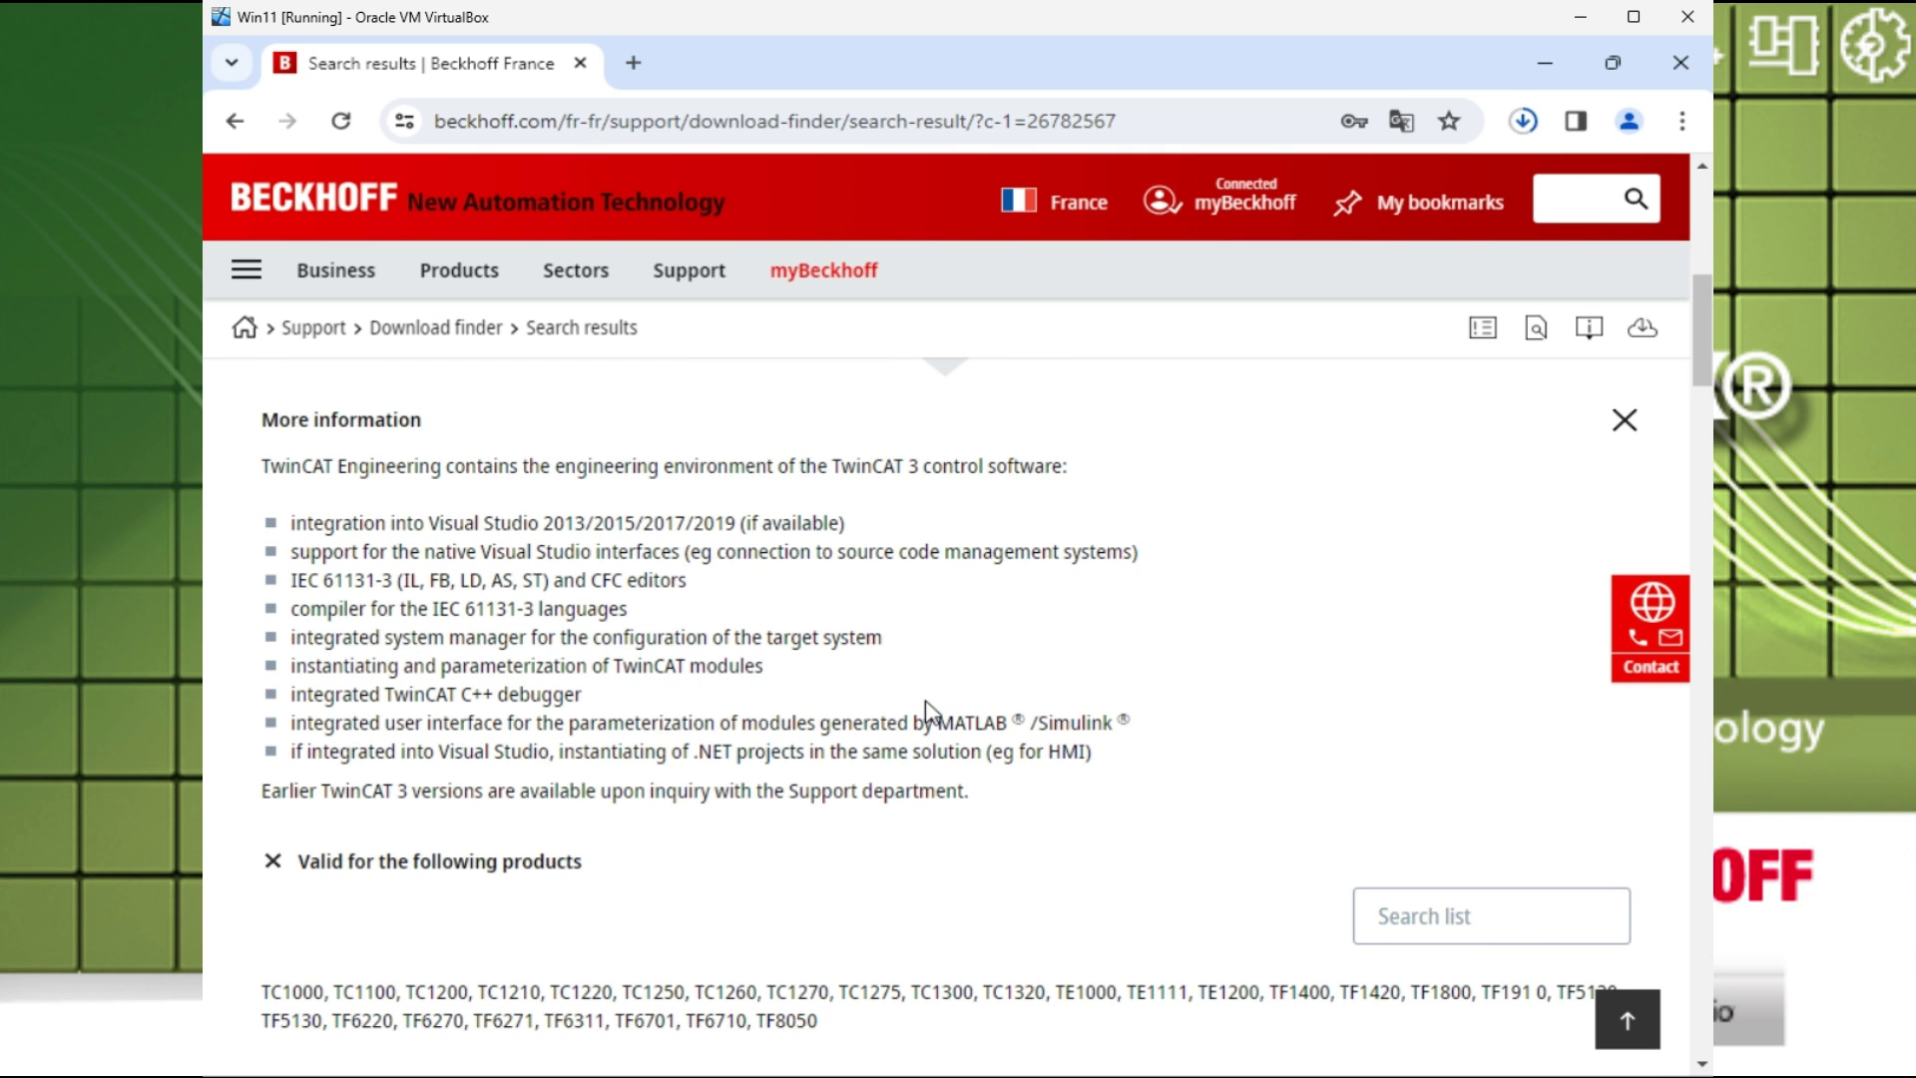
{"action": "scroll", "coordinate": [926, 711], "scroll_direction": "up", "scroll_amount": 2}
{"action": "scroll", "coordinate": [928, 712], "scroll_direction": "up", "scroll_amount": 1}
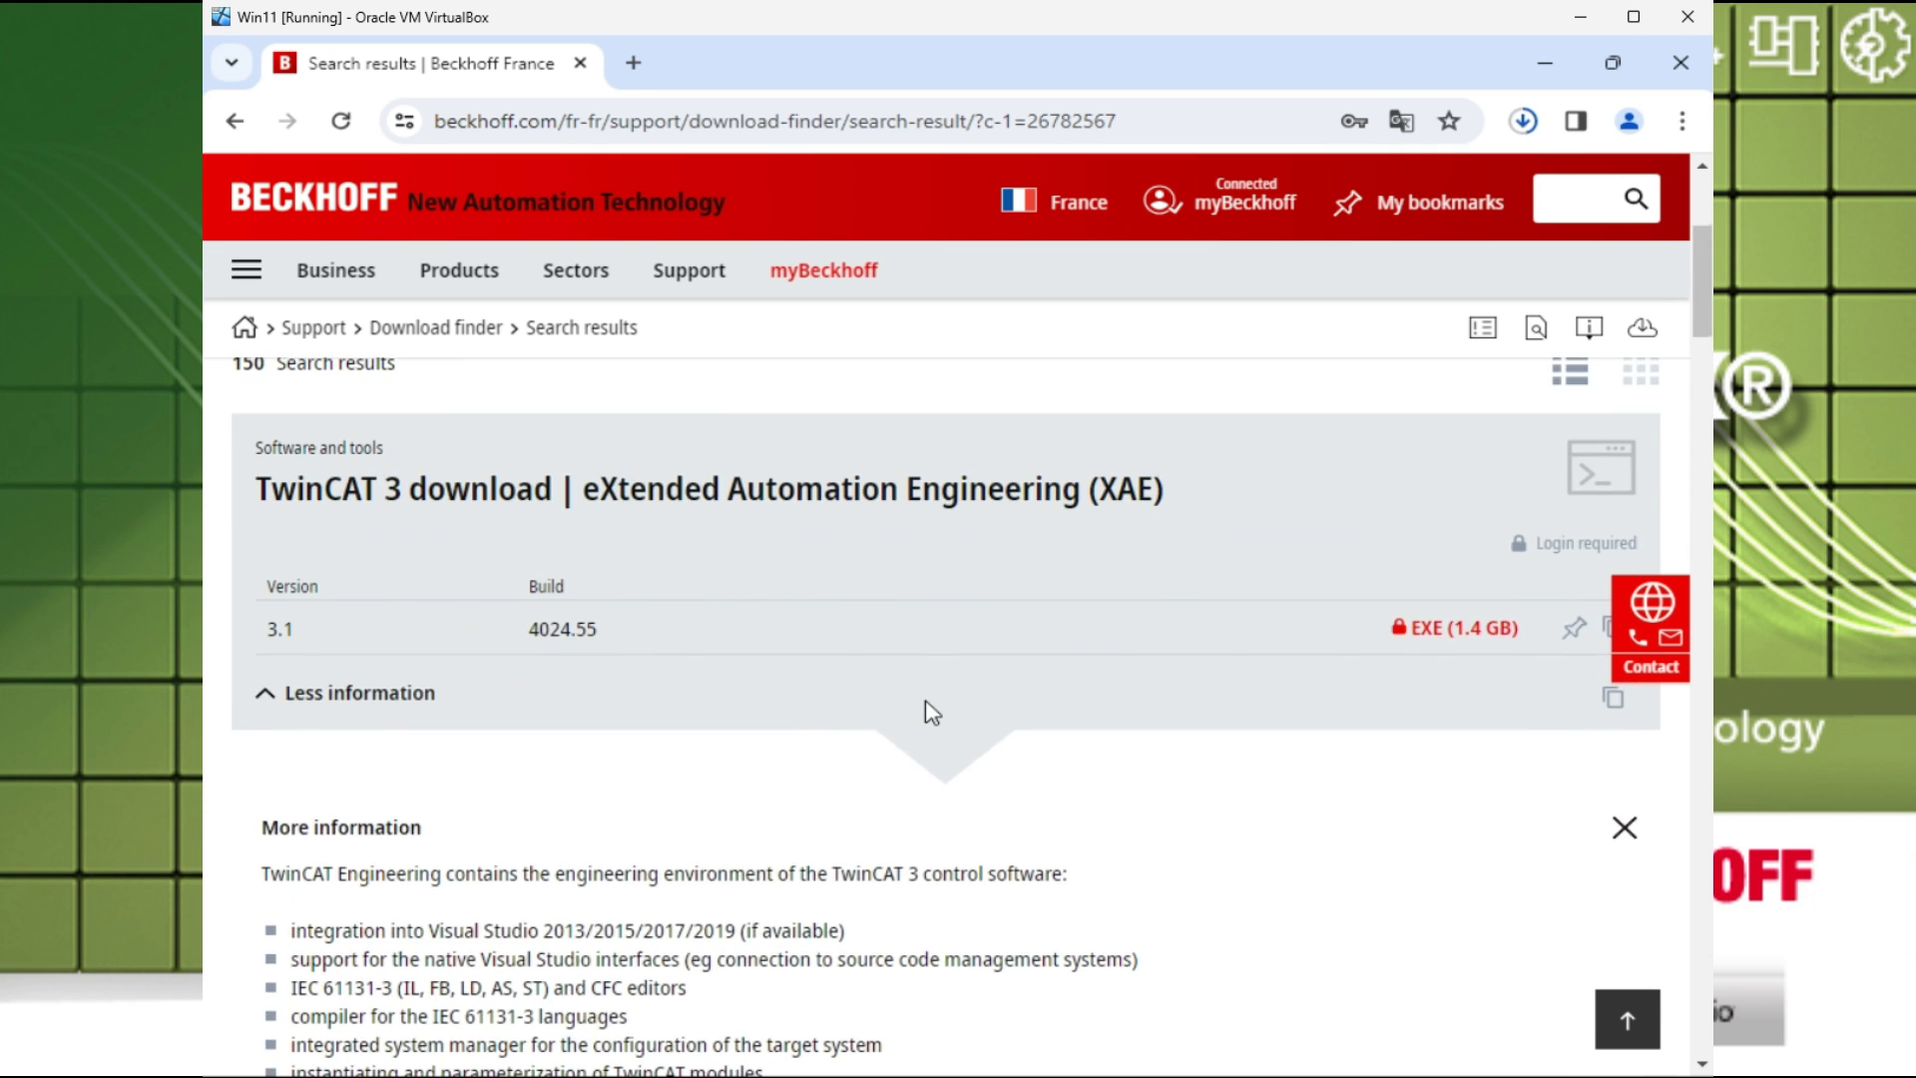
{"action": "scroll", "coordinate": [930, 712], "scroll_direction": "up", "scroll_amount": 1}
{"action": "scroll", "coordinate": [930, 710], "scroll_direction": "up", "scroll_amount": 1}
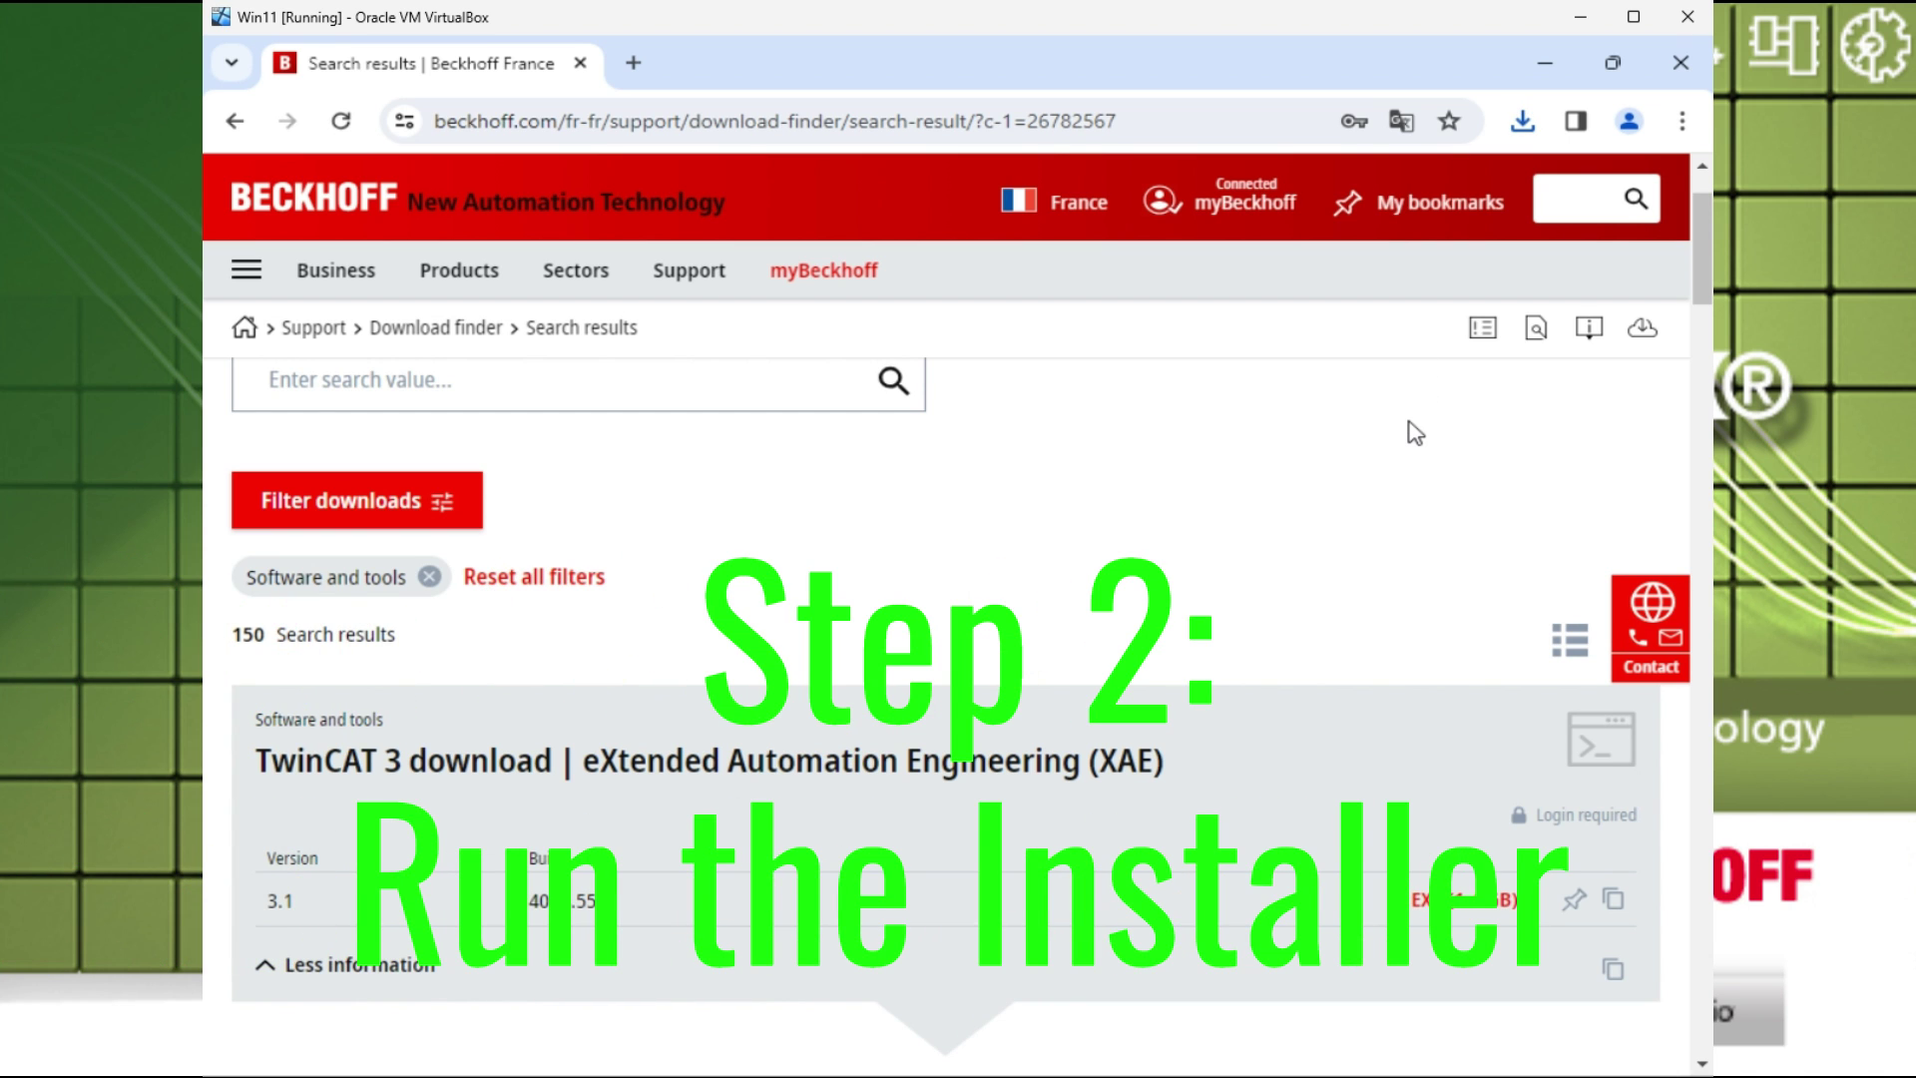
Open TC31-FULL-Setup.3.1.4024.55 from Chrome's Downloads list.
{"action": "left_click", "coordinate": [1521, 138]}
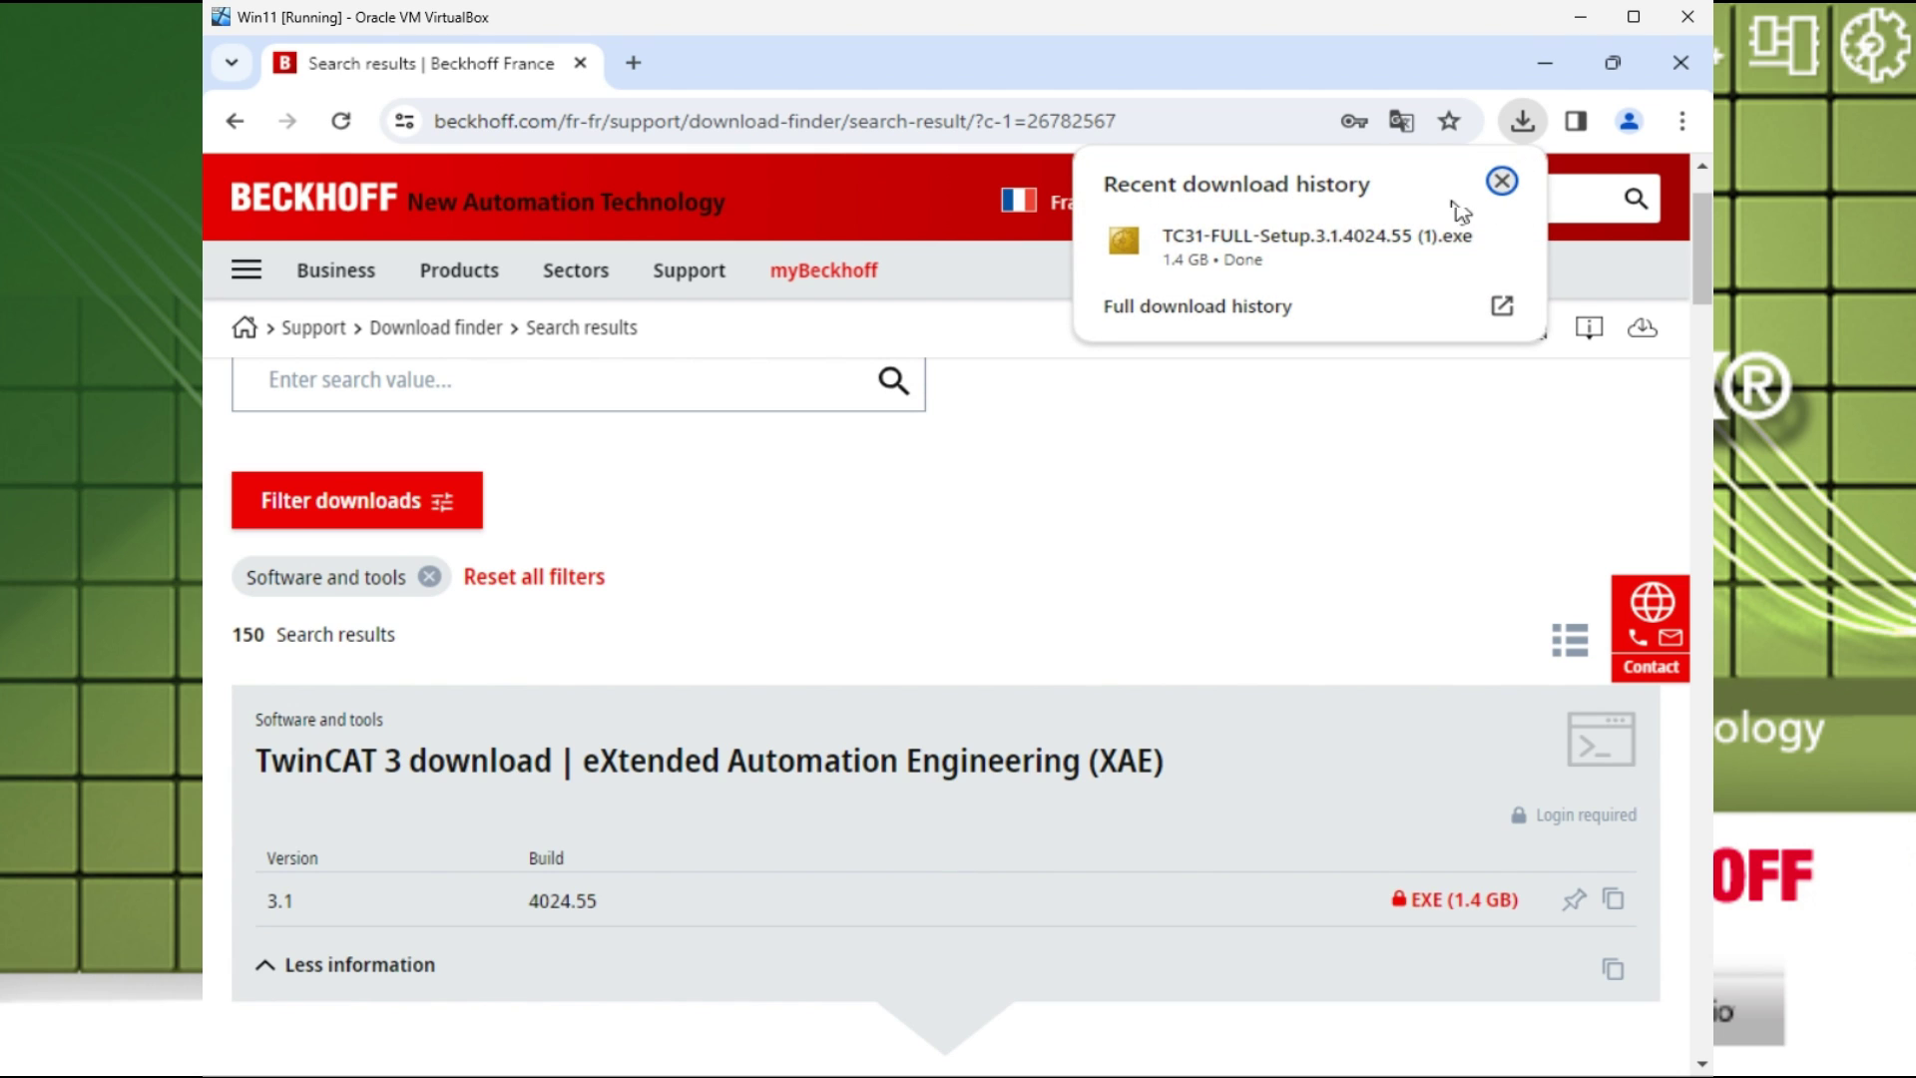
{"action": "mouse_move", "coordinate": [1495, 243]}
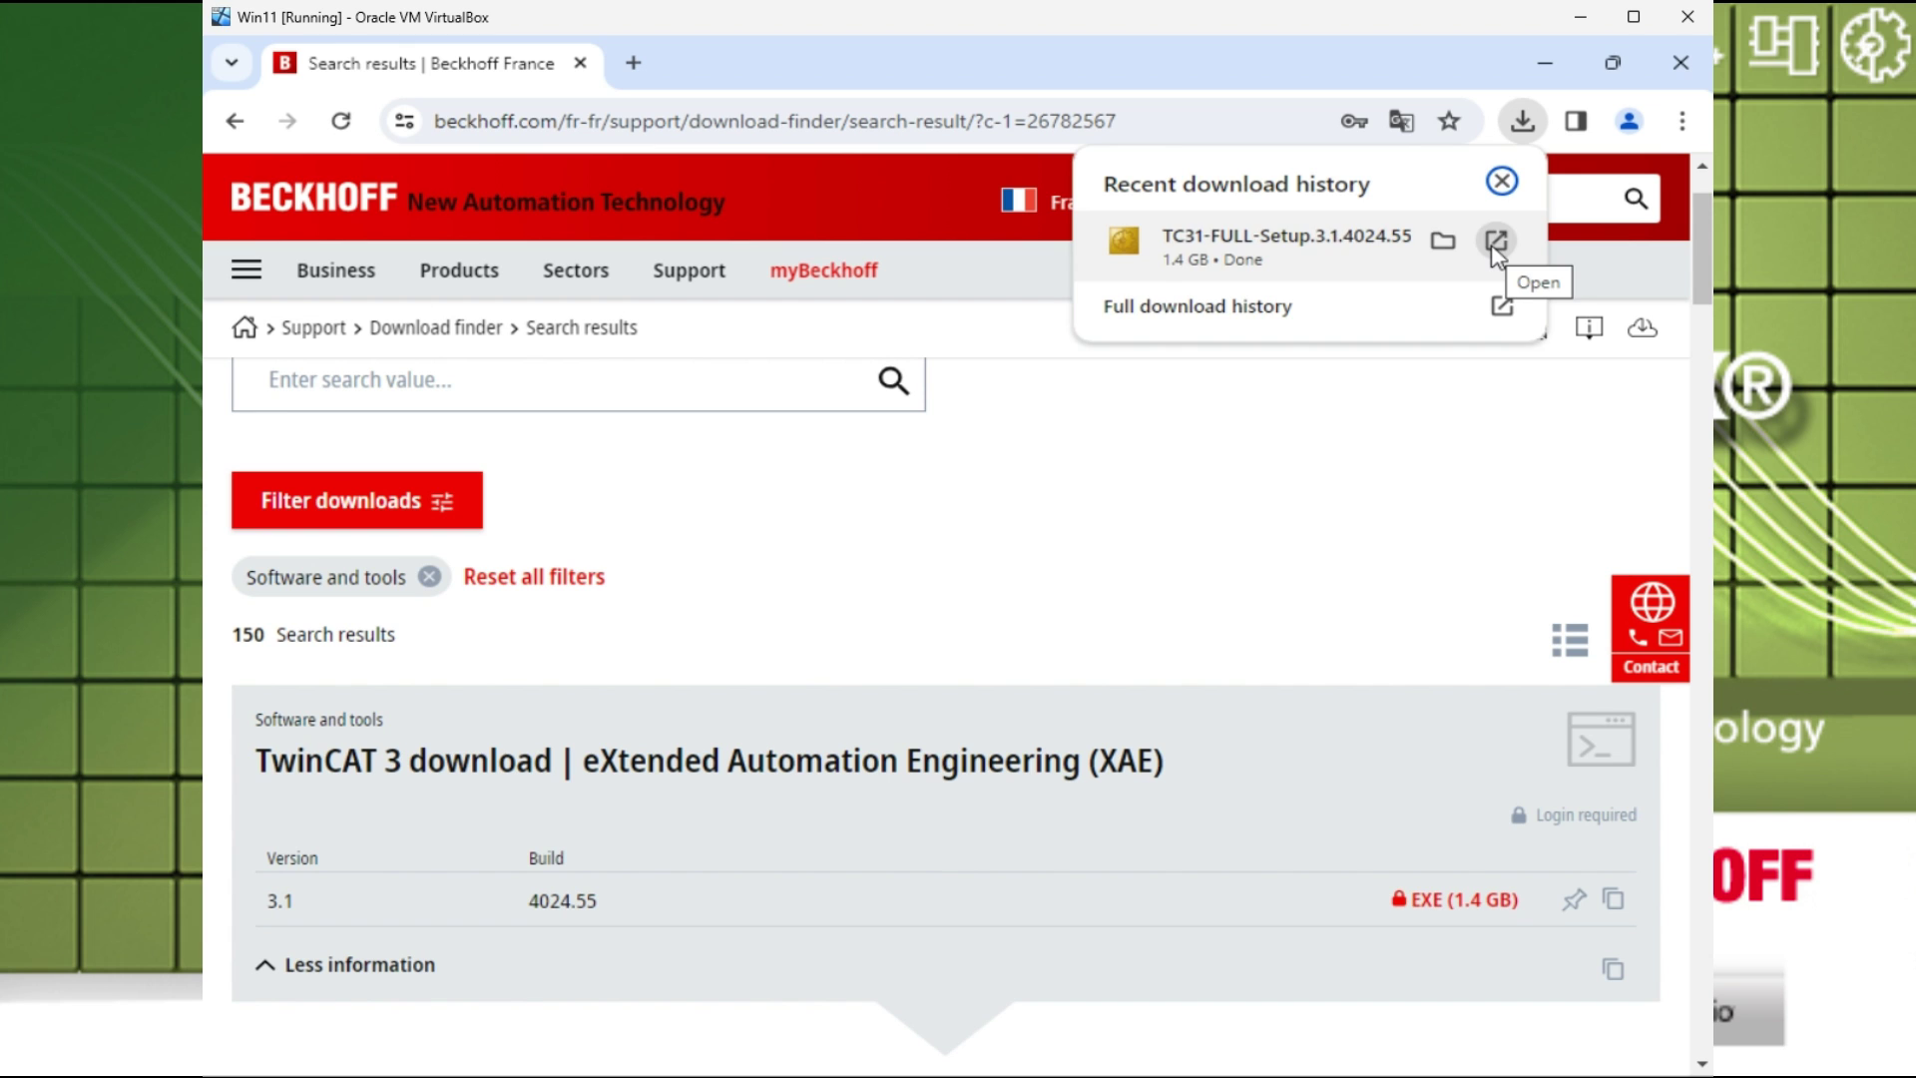
{"action": "left_click", "coordinate": [1496, 242]}
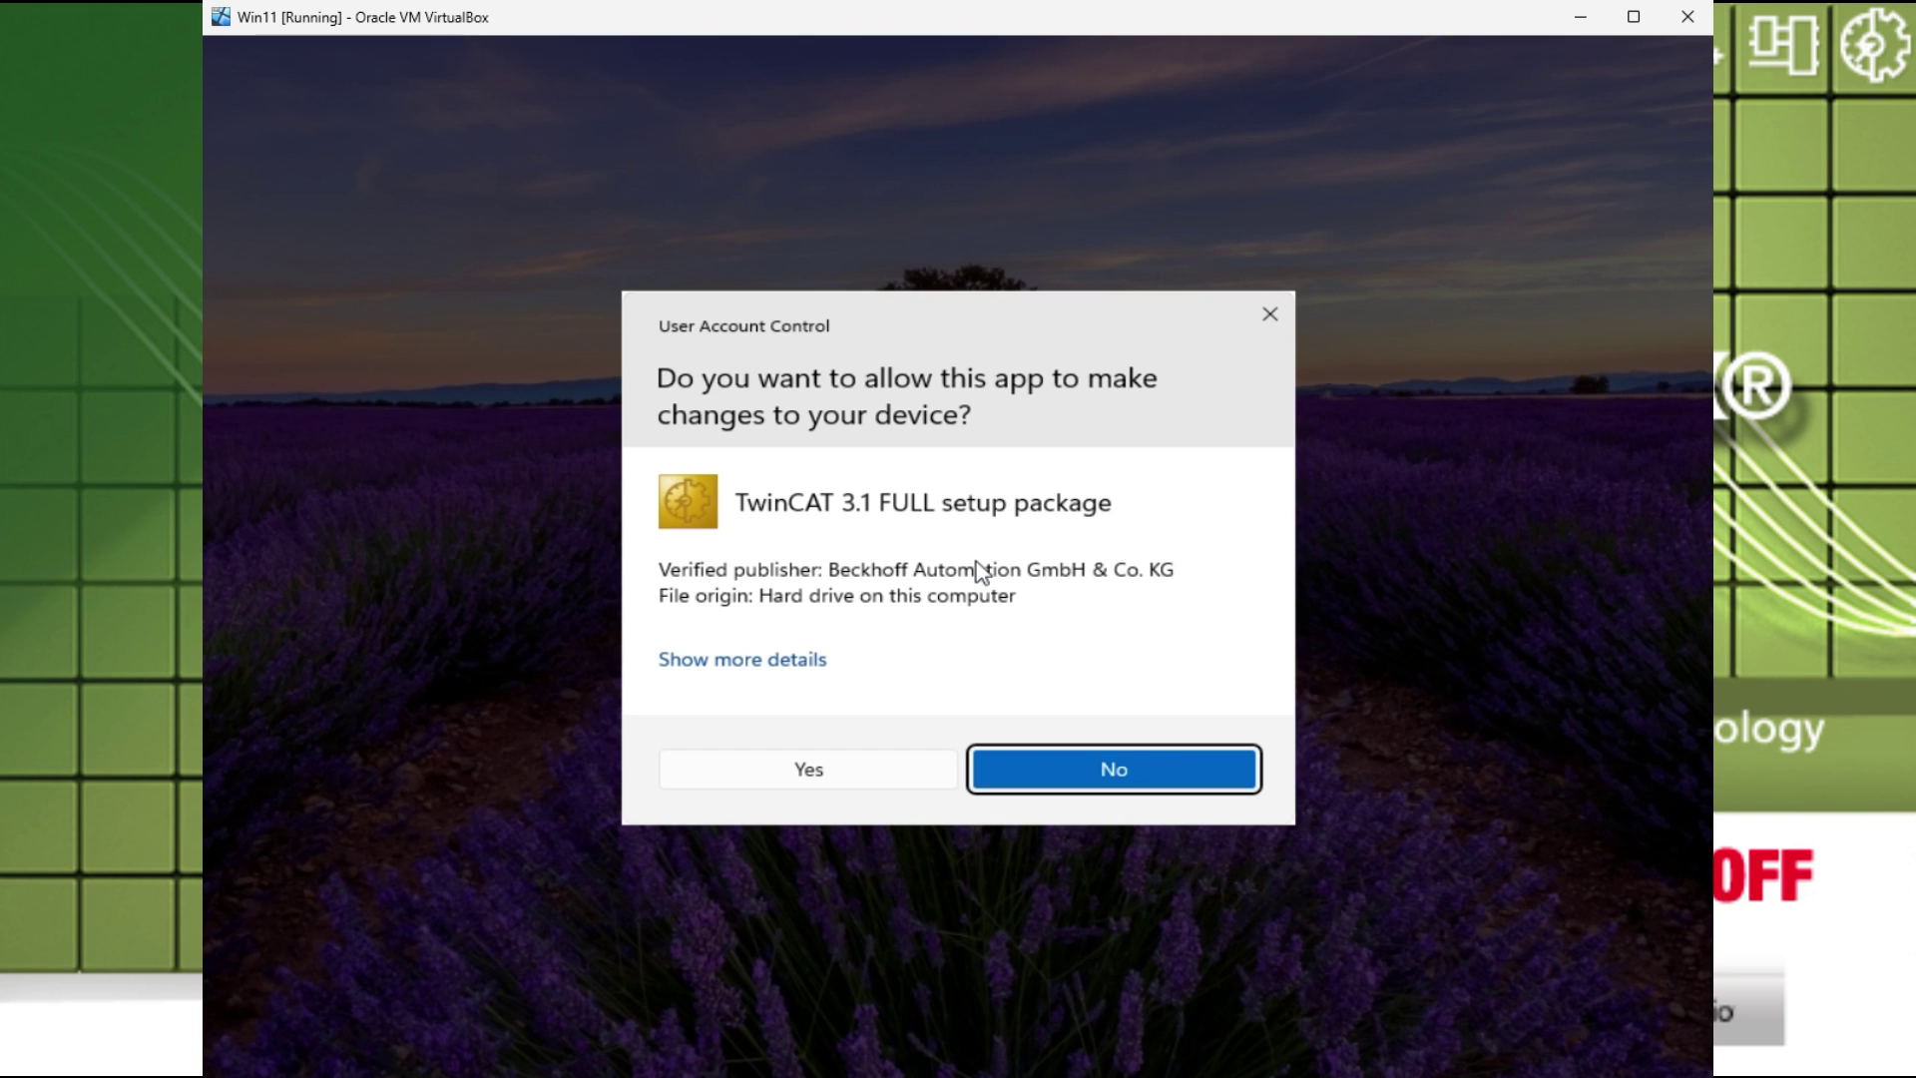
Answer Yes in the User Account Control prompt for the TwinCAT setup.
{"action": "left_click", "coordinate": [882, 770]}
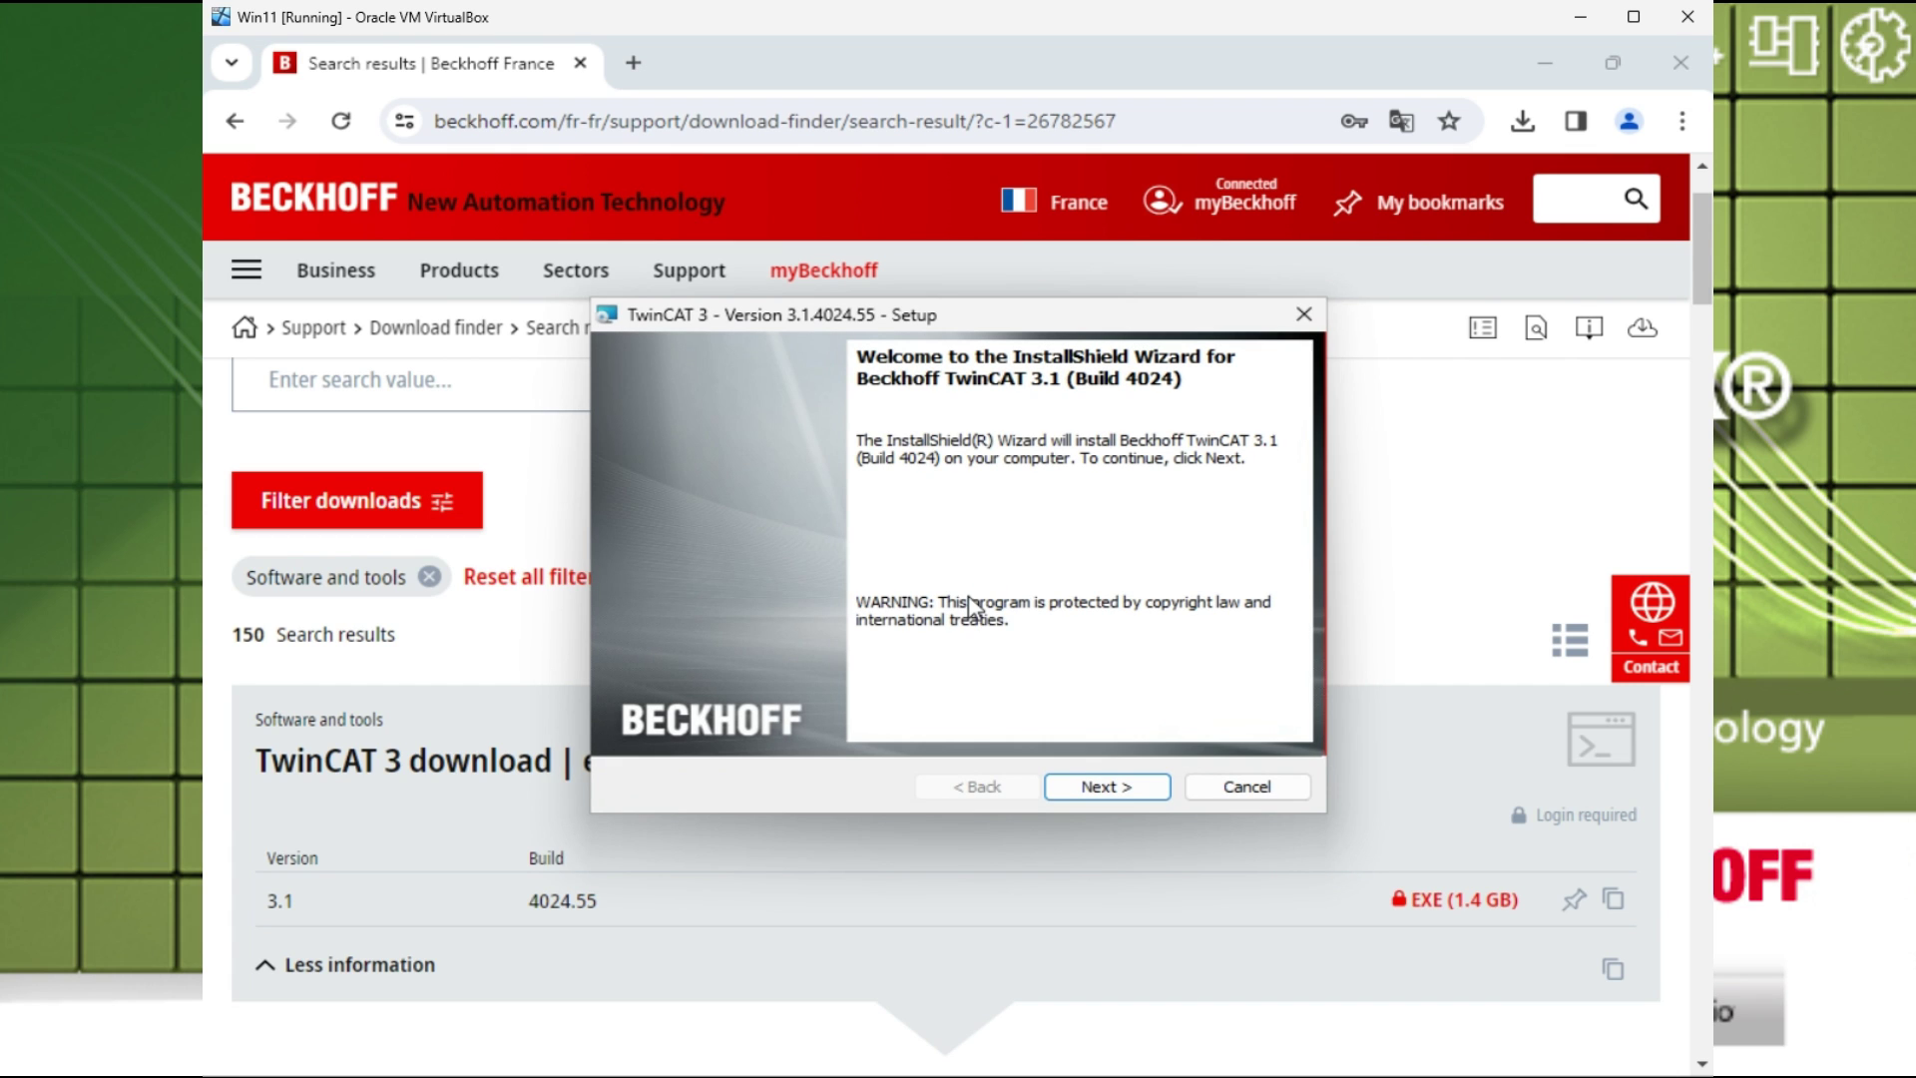
Accept the Beckhoff license terms and the Git for Windows Minimal third-party agreement.
{"action": "left_click", "coordinate": [1100, 786]}
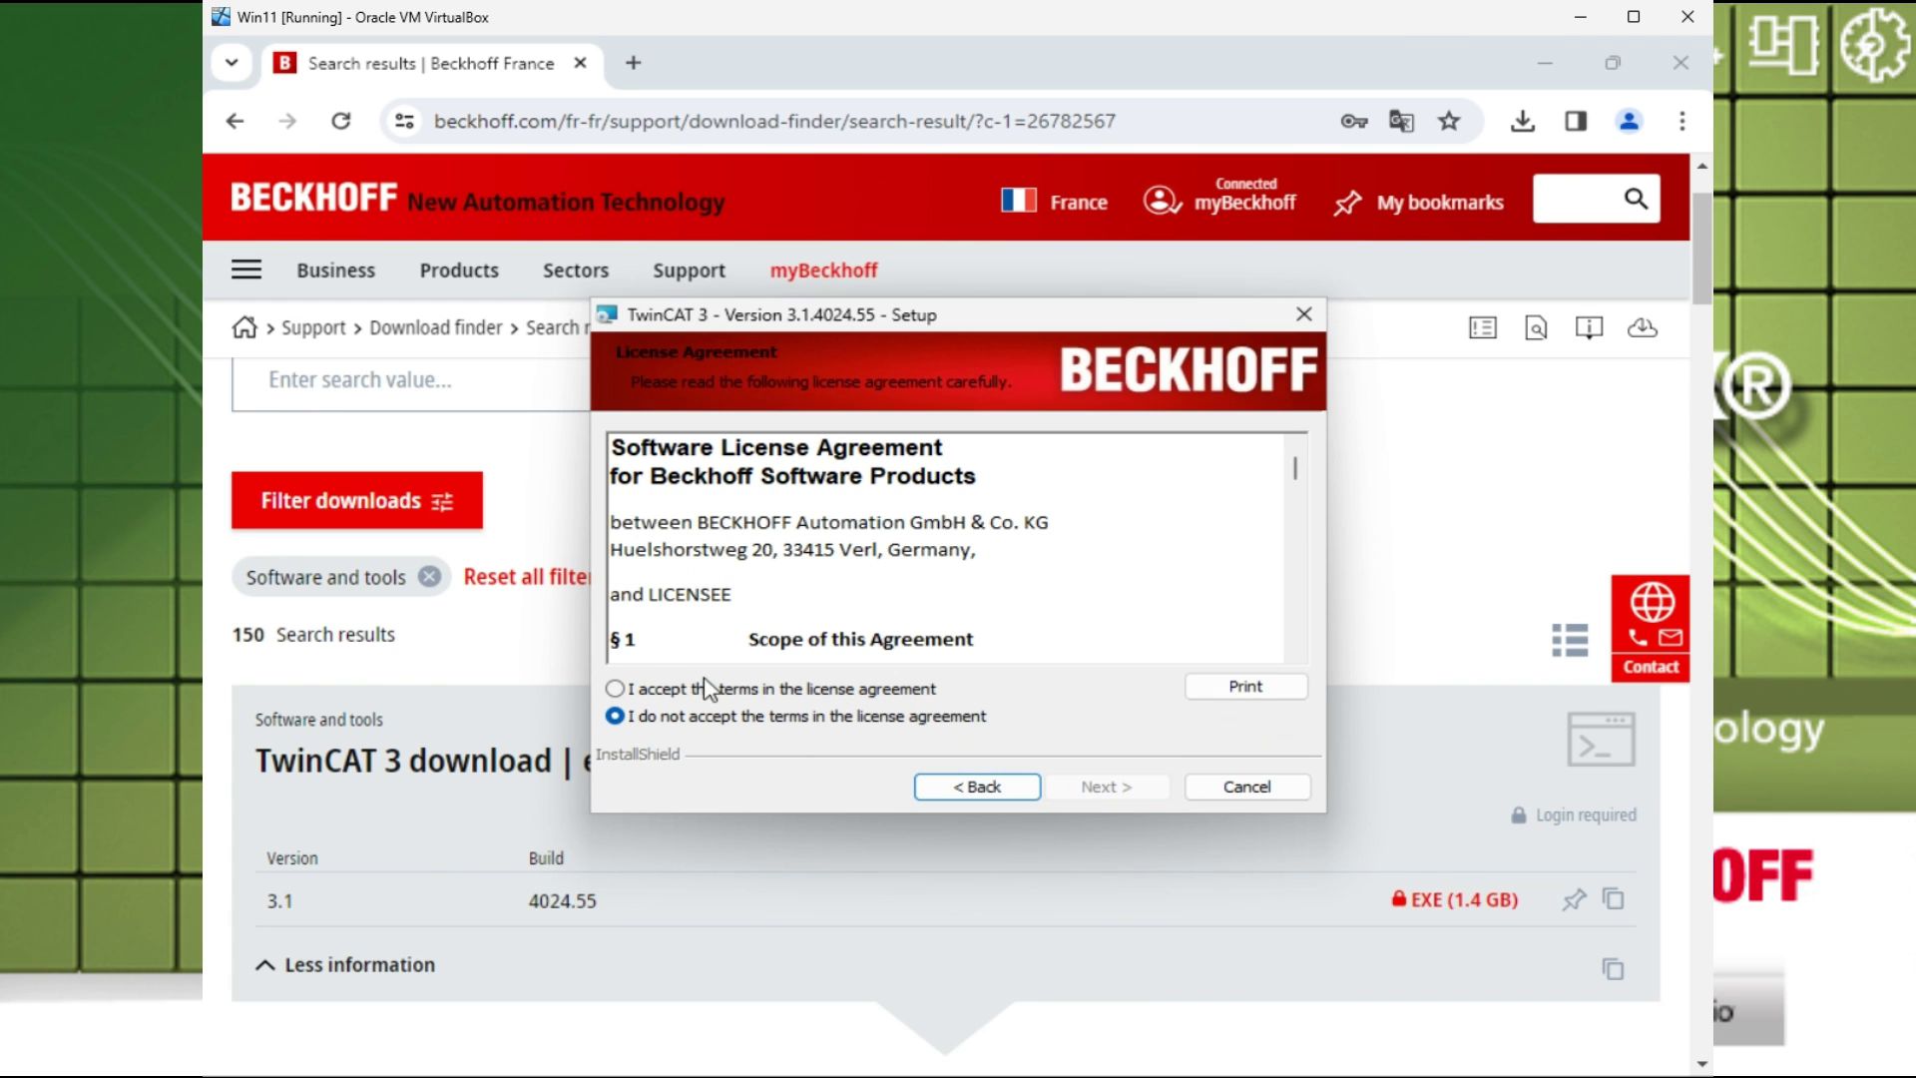
{"action": "left_click", "coordinate": [666, 689]}
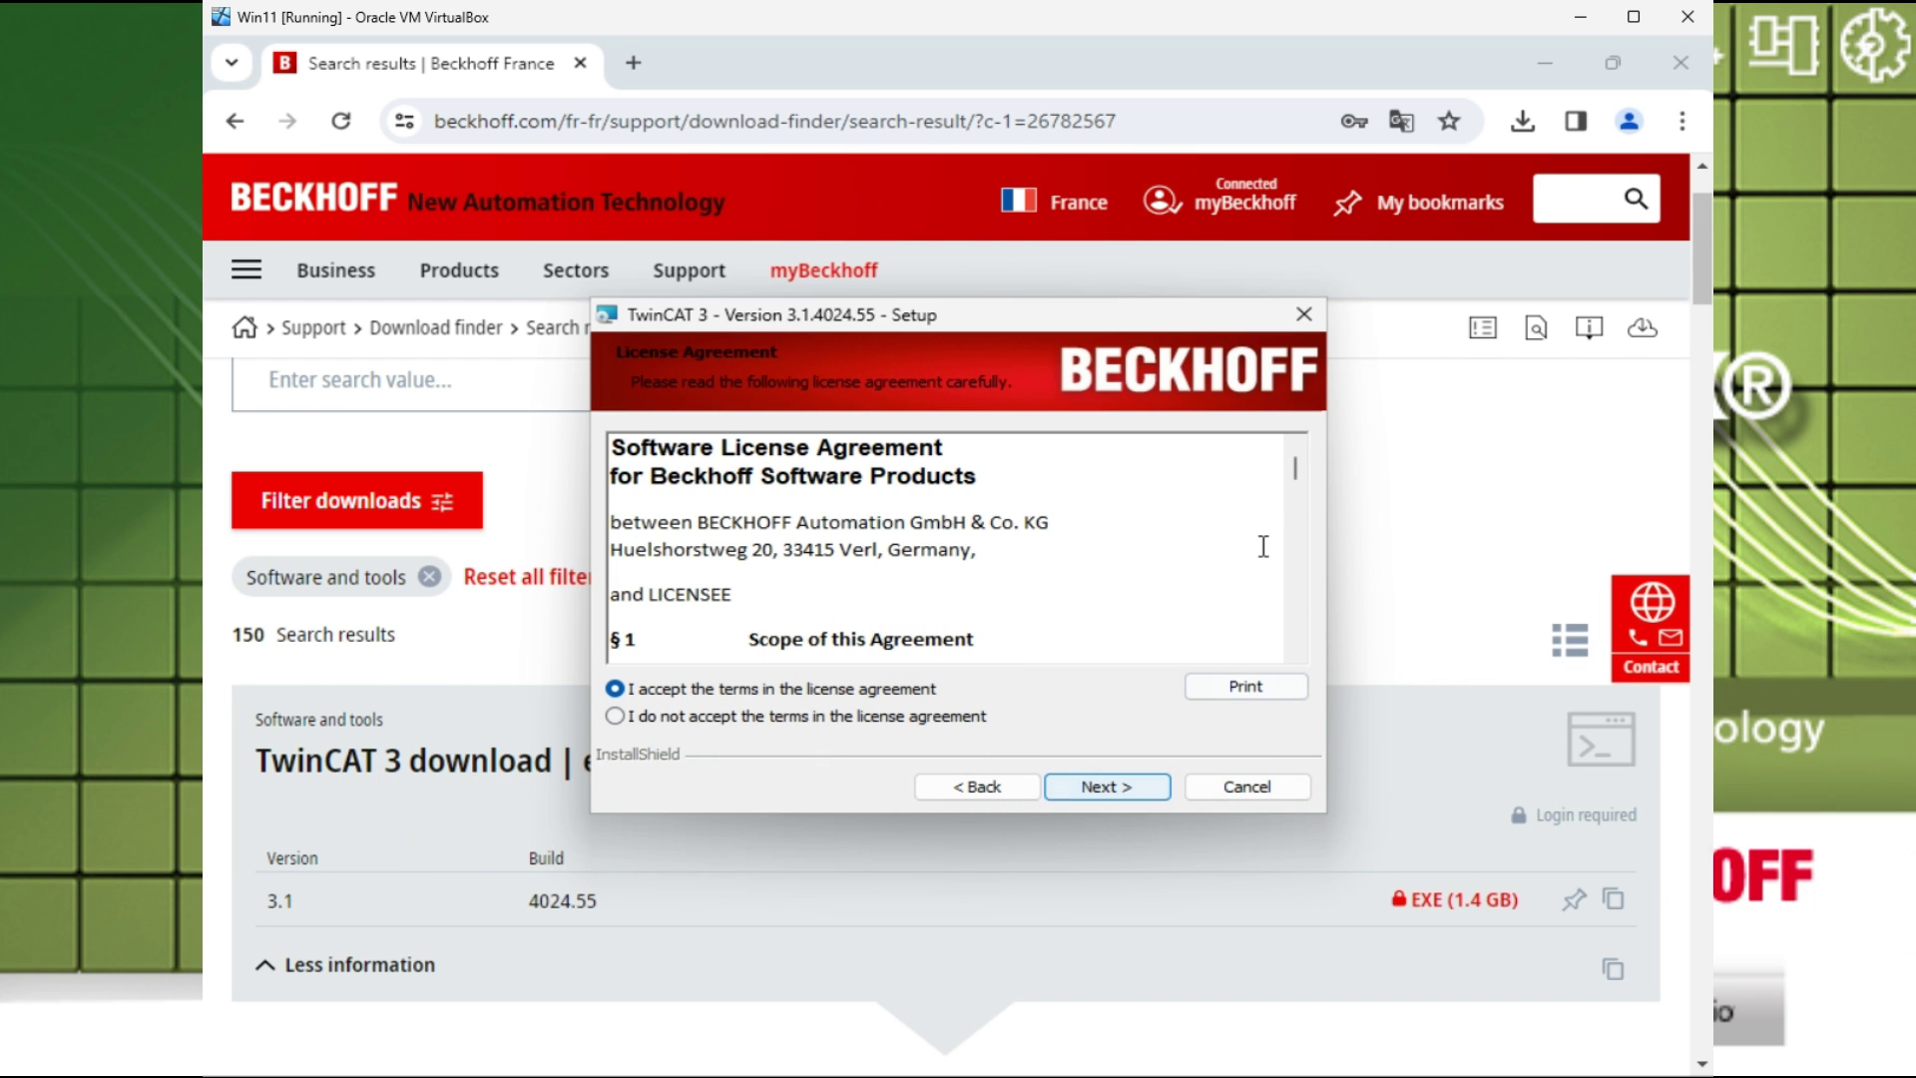
{"action": "left_click_drag", "start_coordinate": [1297, 483], "coordinate": [1295, 635]}
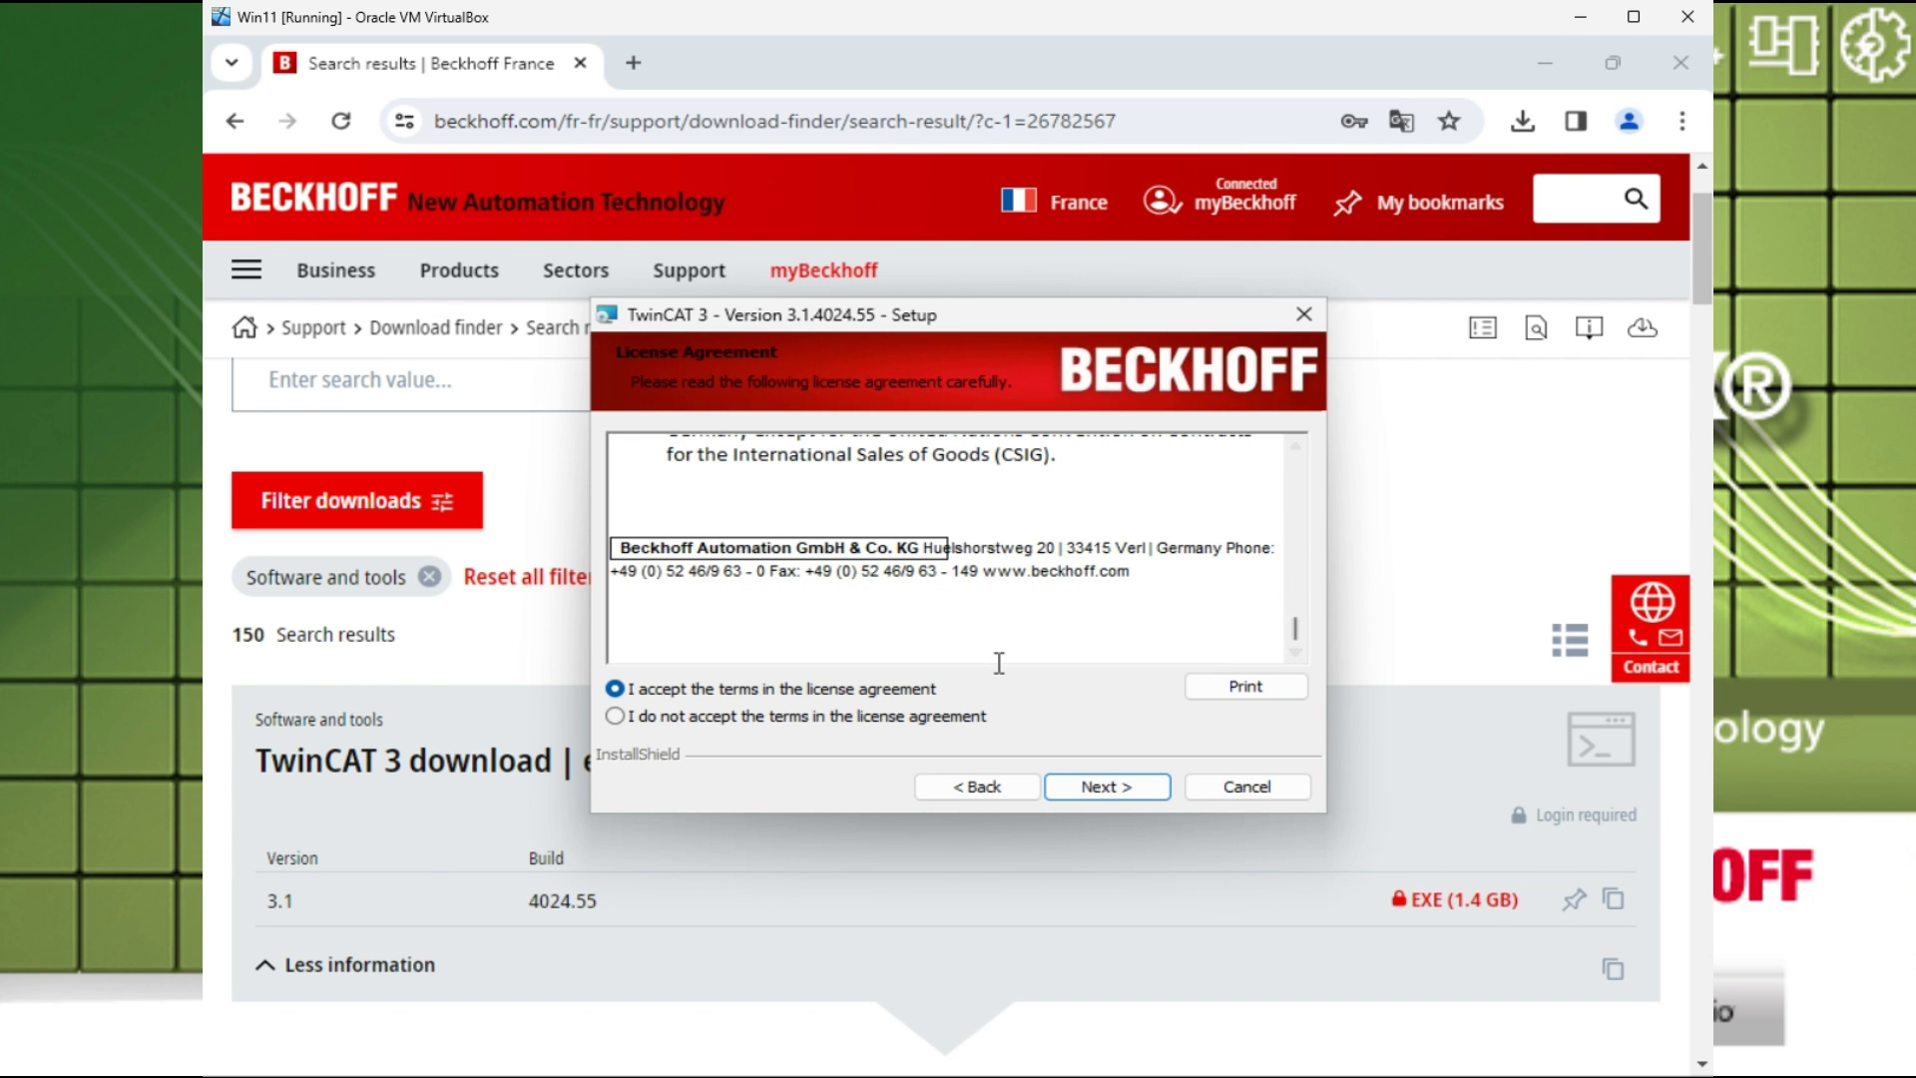
{"action": "left_click", "coordinate": [1122, 790]}
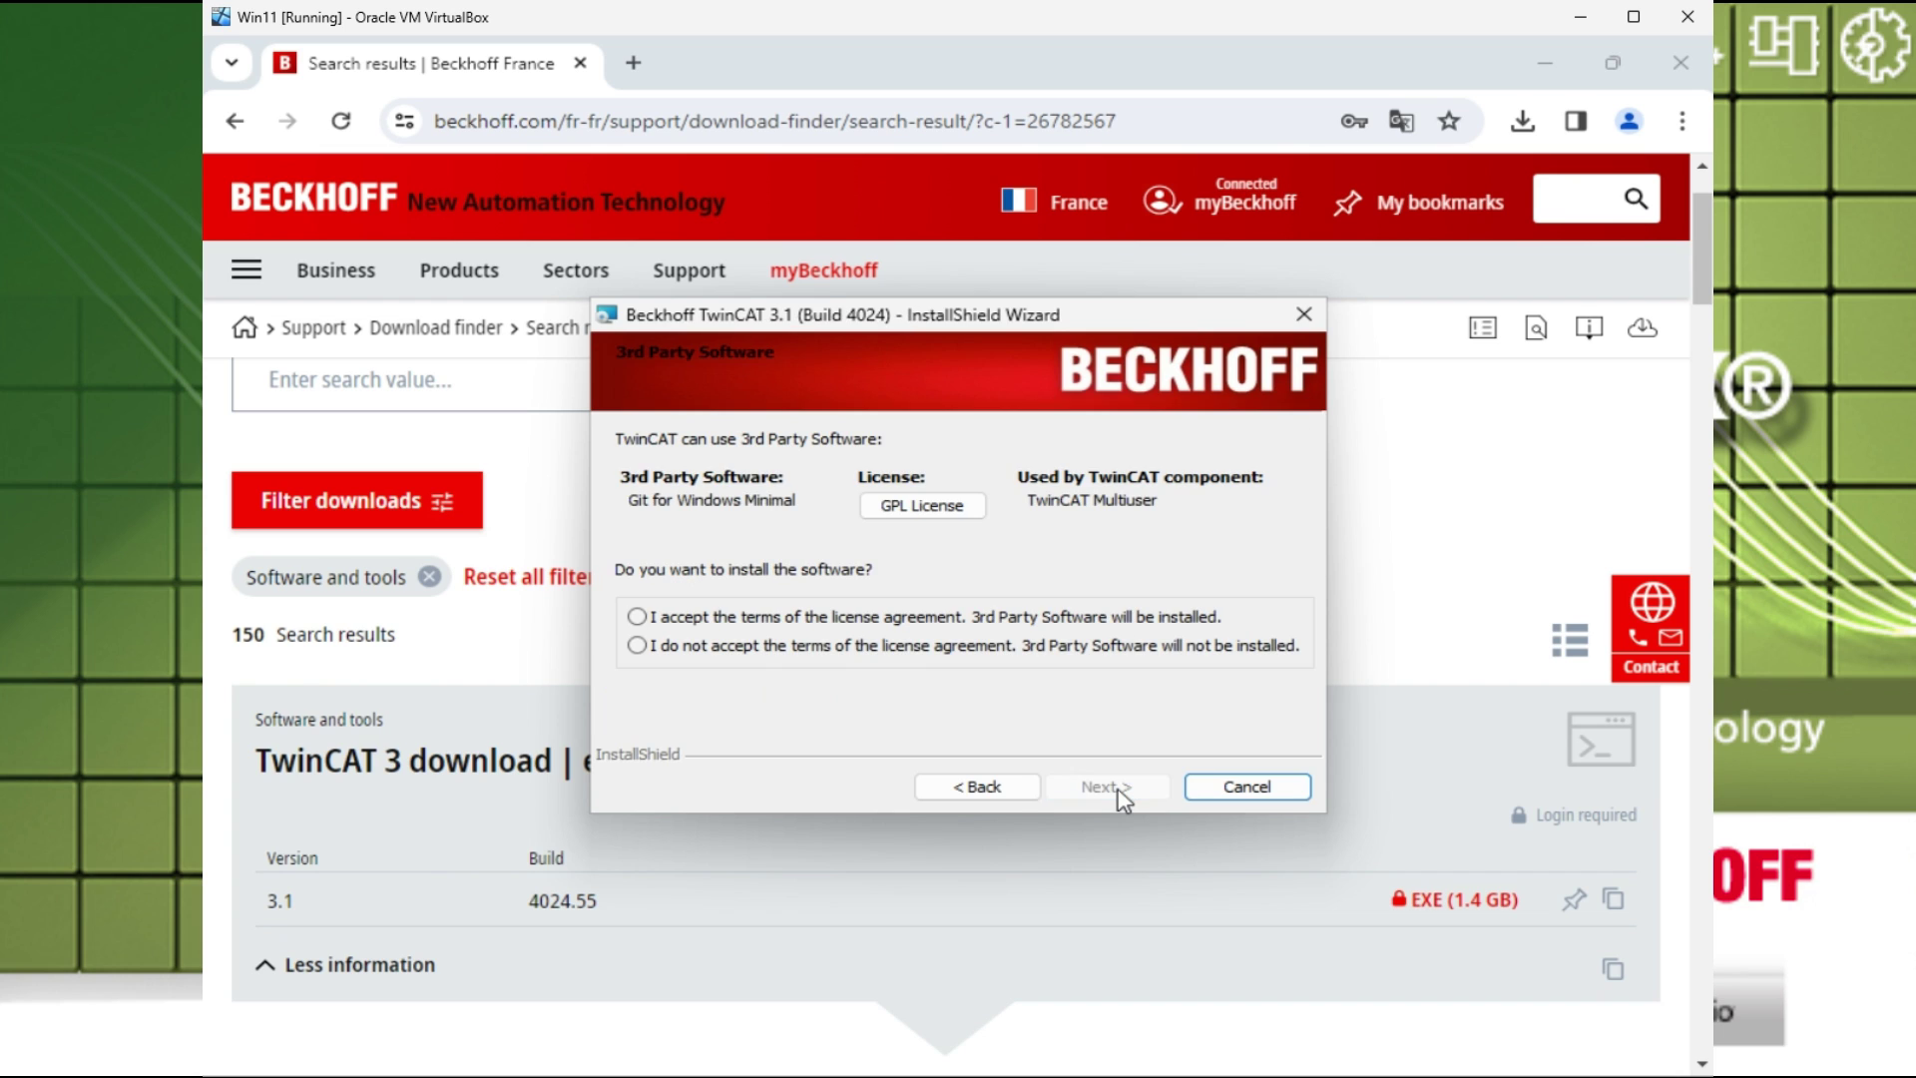
{"action": "left_click", "coordinate": [639, 619]}
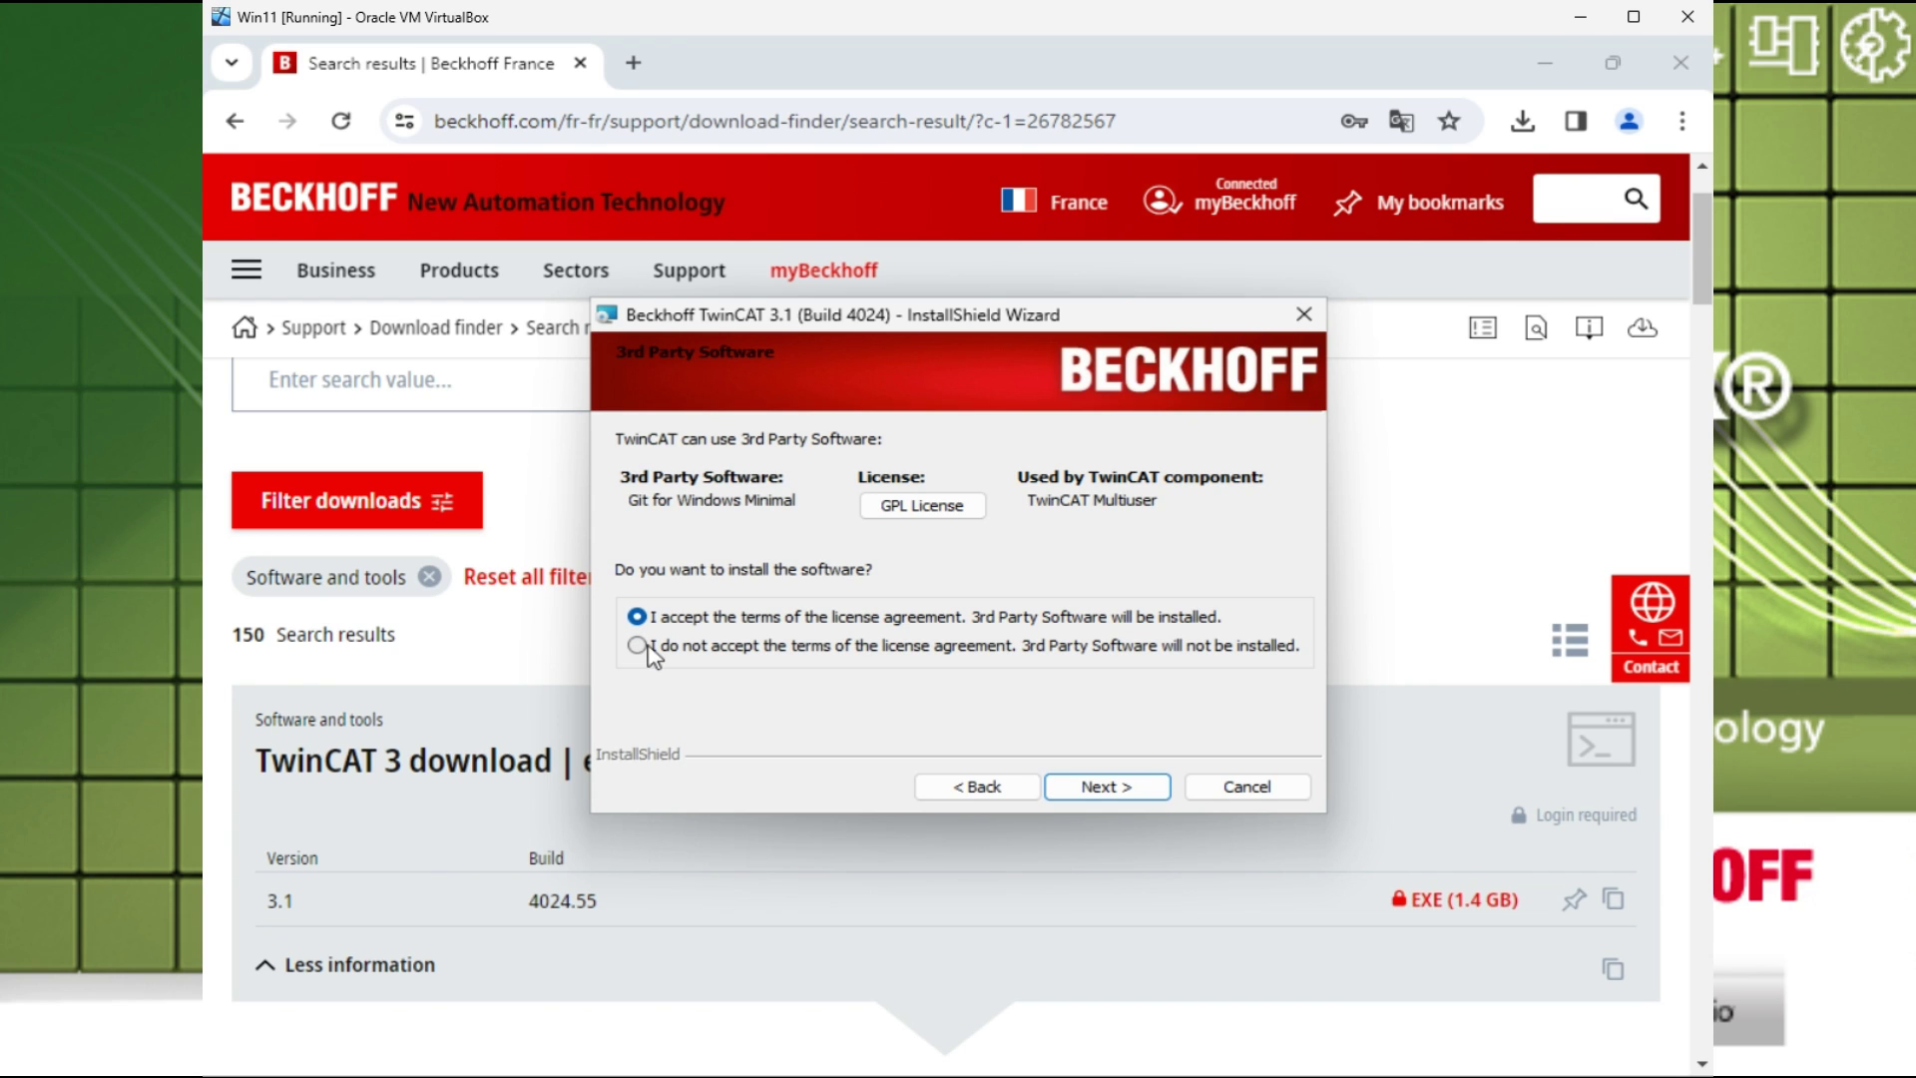
Go past the Setup Type page with Complete left selected to reach Ready to Install.
{"action": "left_click", "coordinate": [1123, 792]}
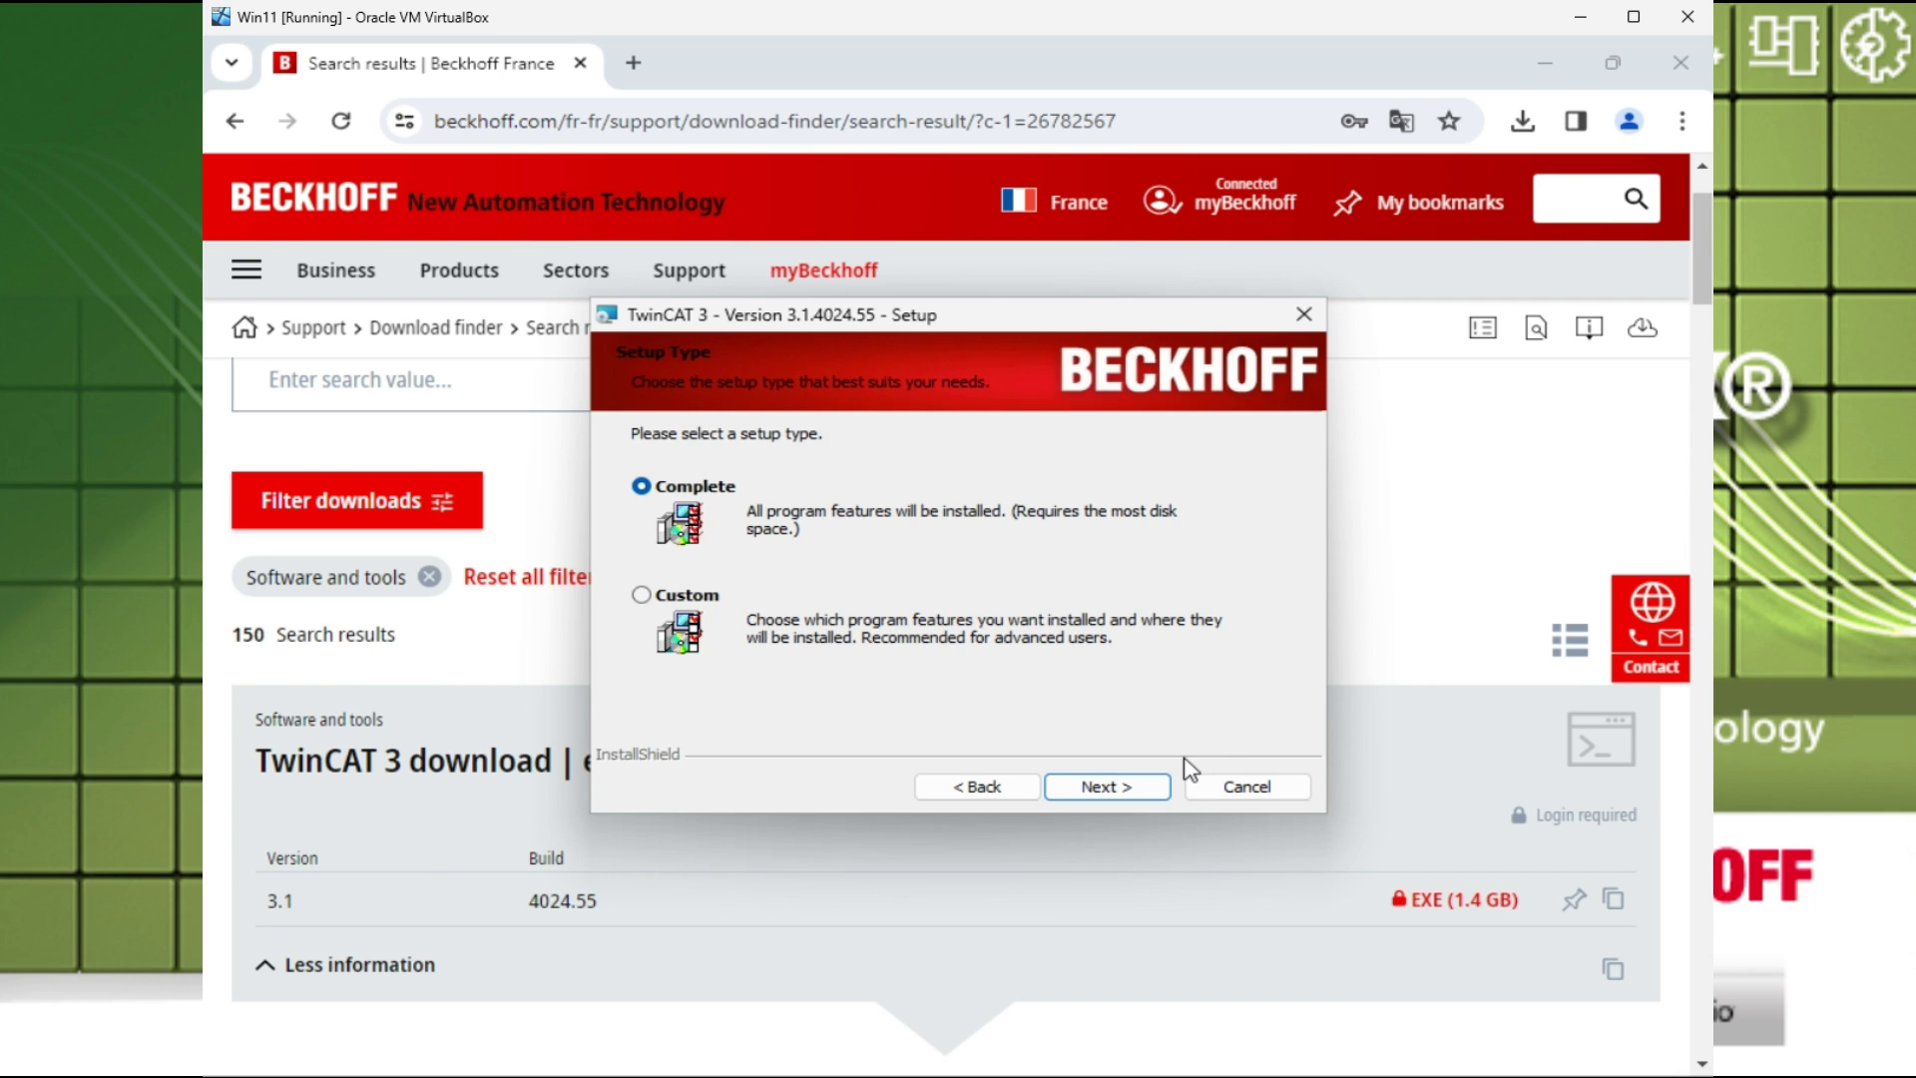
{"action": "left_click", "coordinate": [1133, 787]}
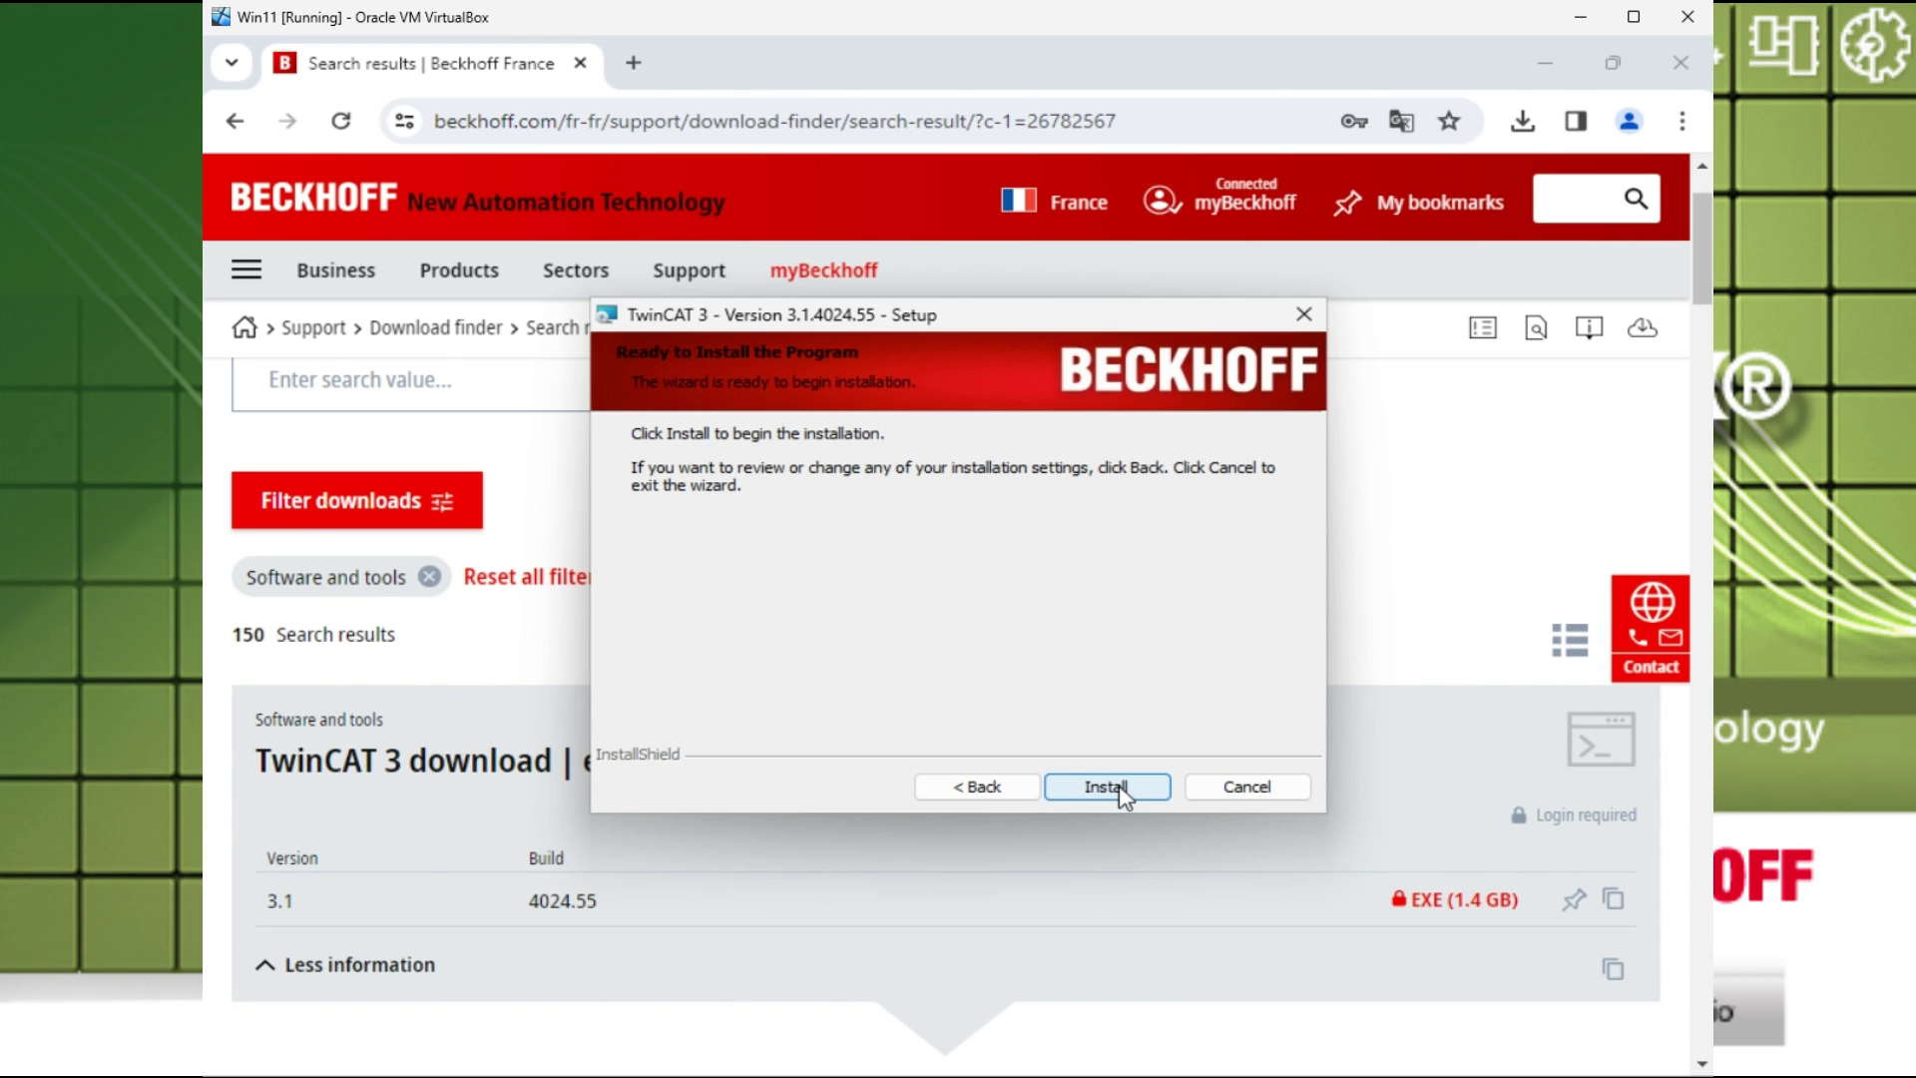
Start the TwinCAT 3.1 Build 4024 installation and wait for the Completed page.
{"action": "left_click", "coordinate": [1120, 788]}
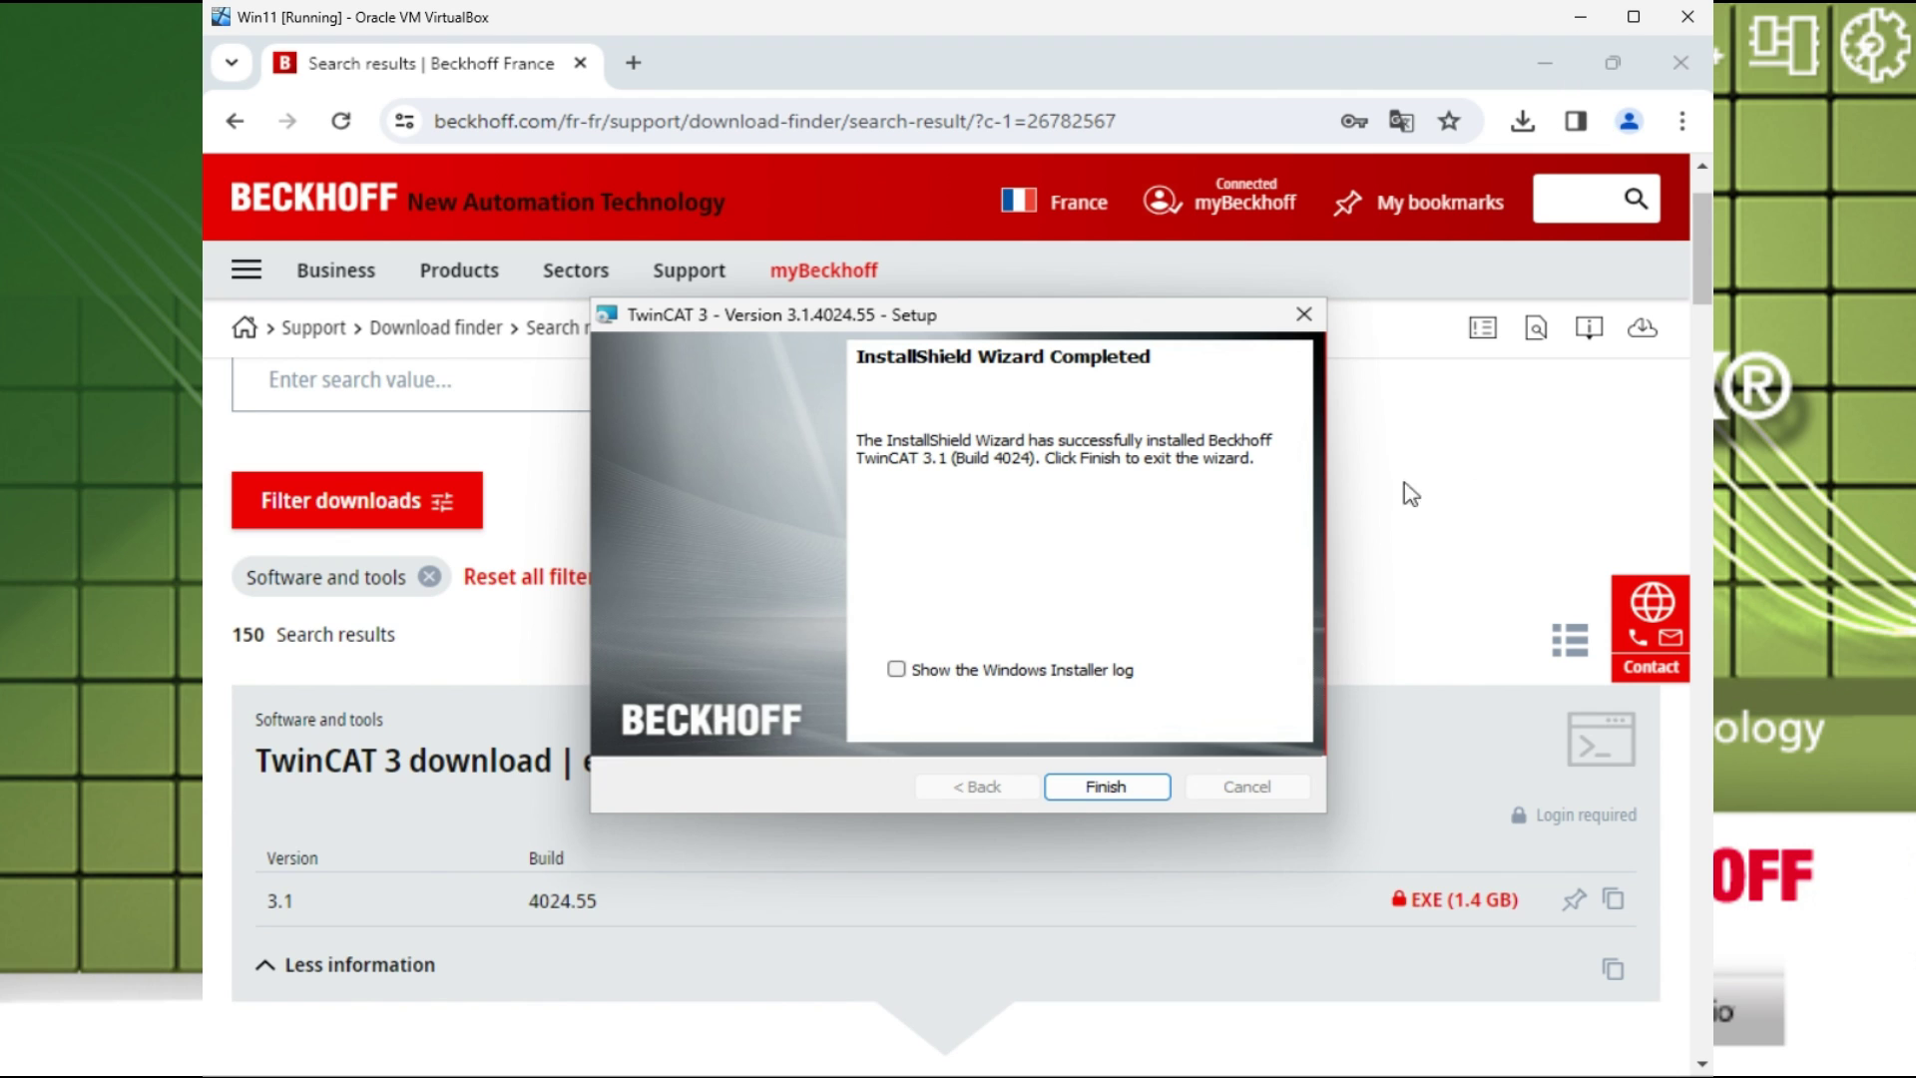
Finish the wizard and accept the prompt to reboot Windows now.
{"action": "left_click", "coordinate": [1099, 792]}
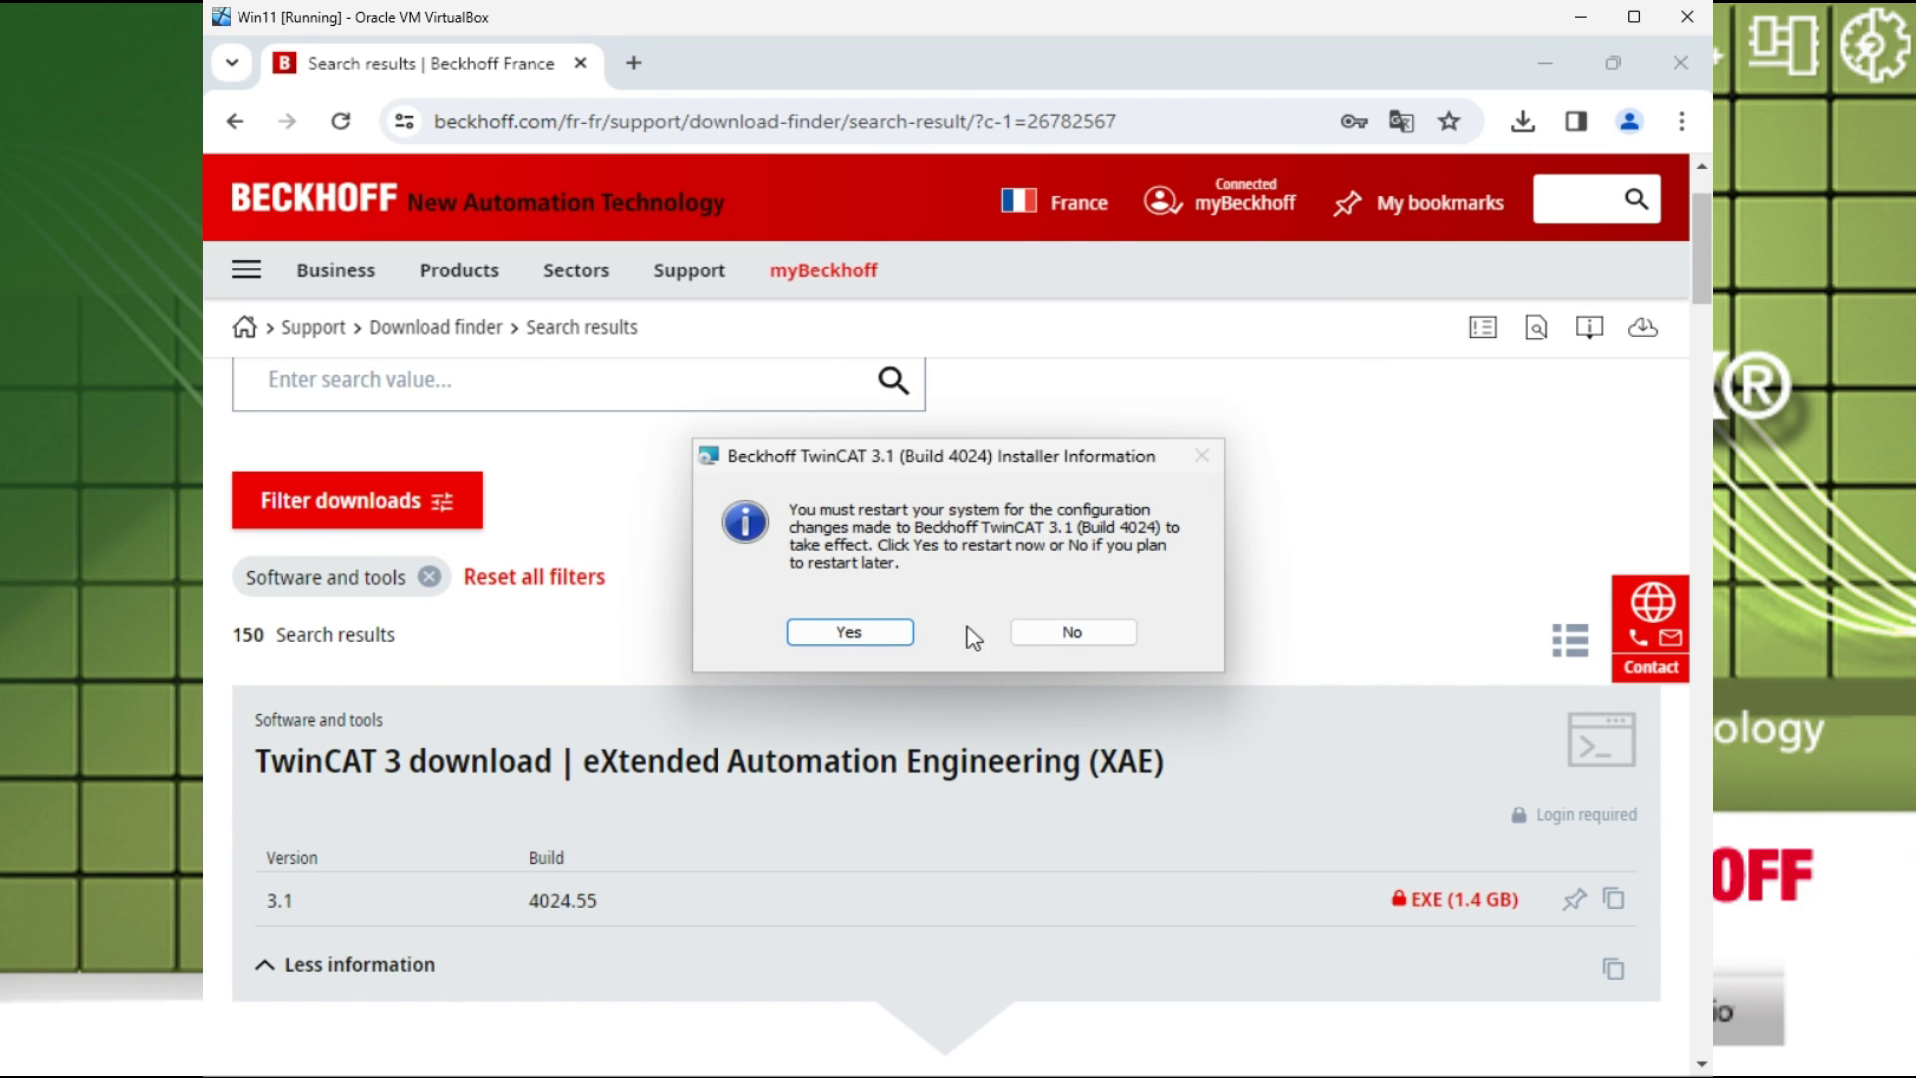
{"action": "left_click", "coordinate": [857, 635]}
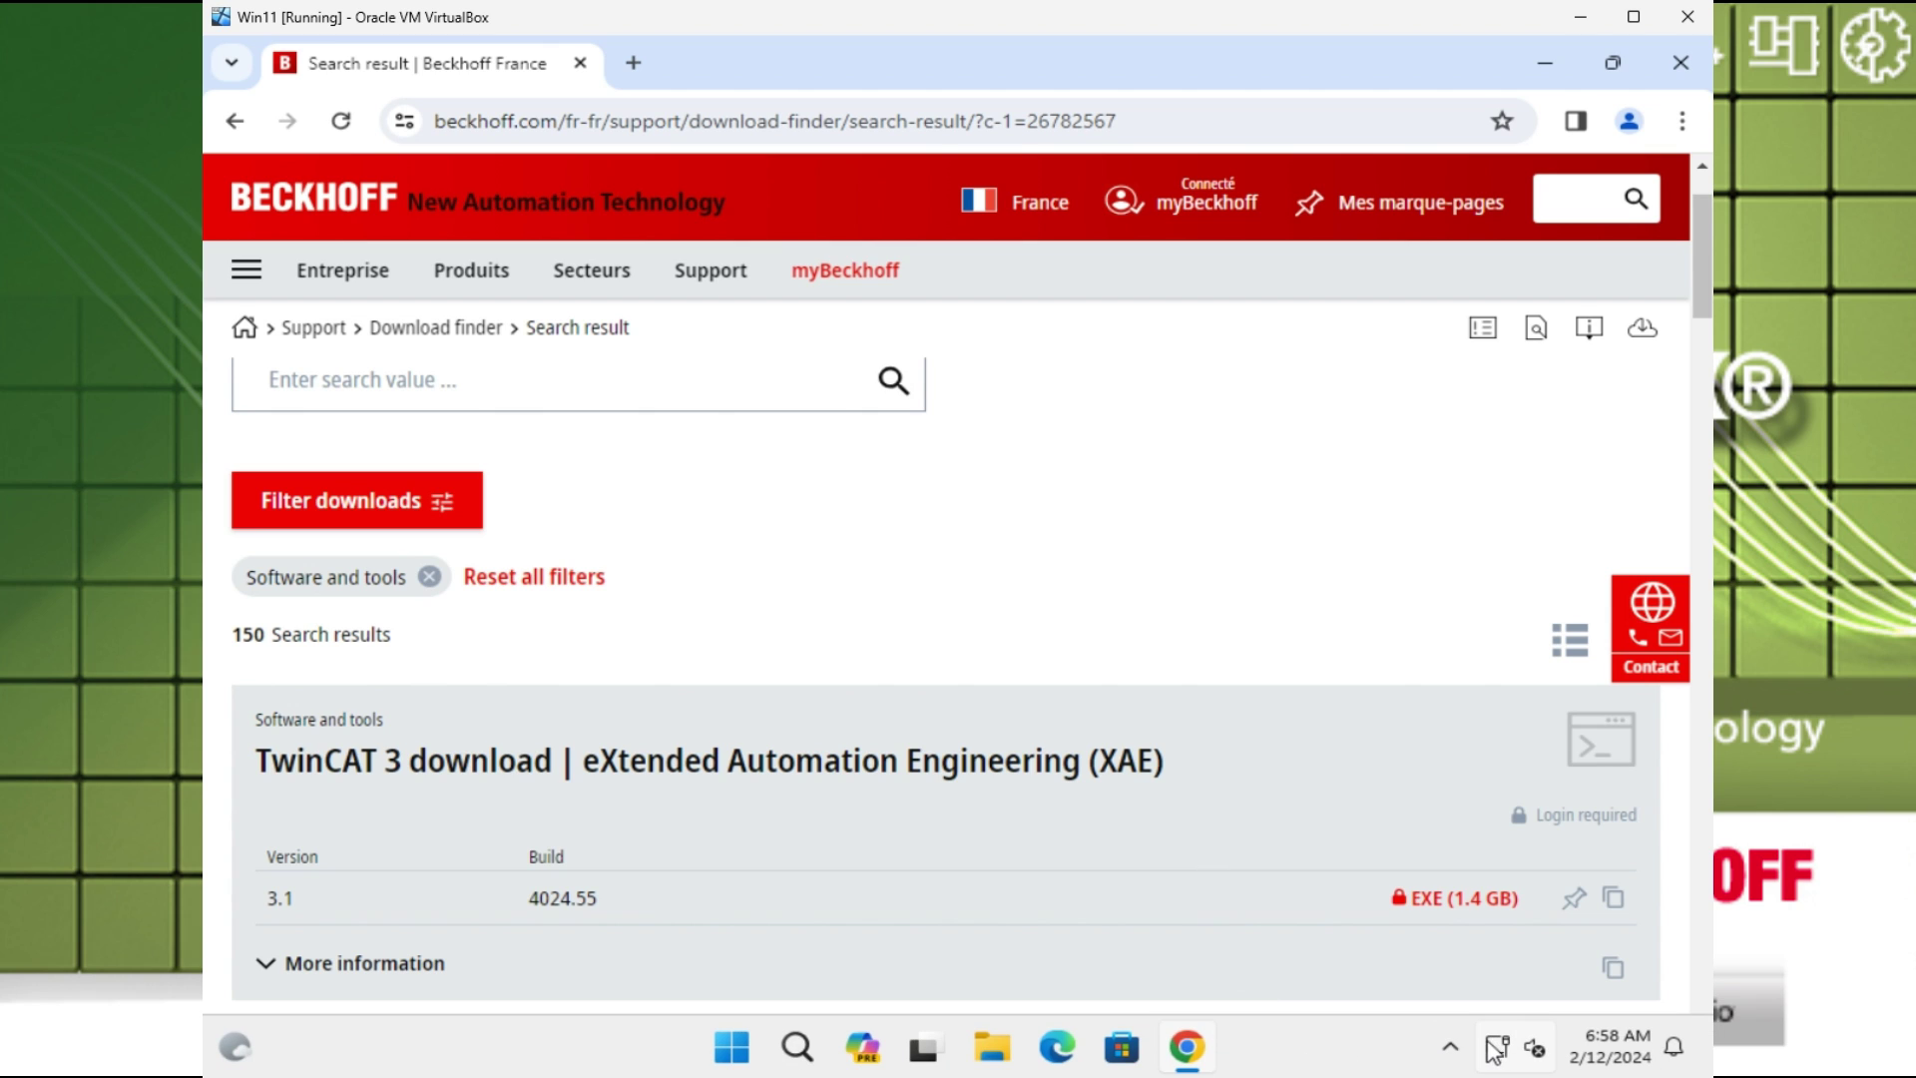
Launch TwinCAT XAE (TcXaeShell) from the TwinCAT tray icon's right-click menu.
{"action": "left_click", "coordinate": [1452, 1048]}
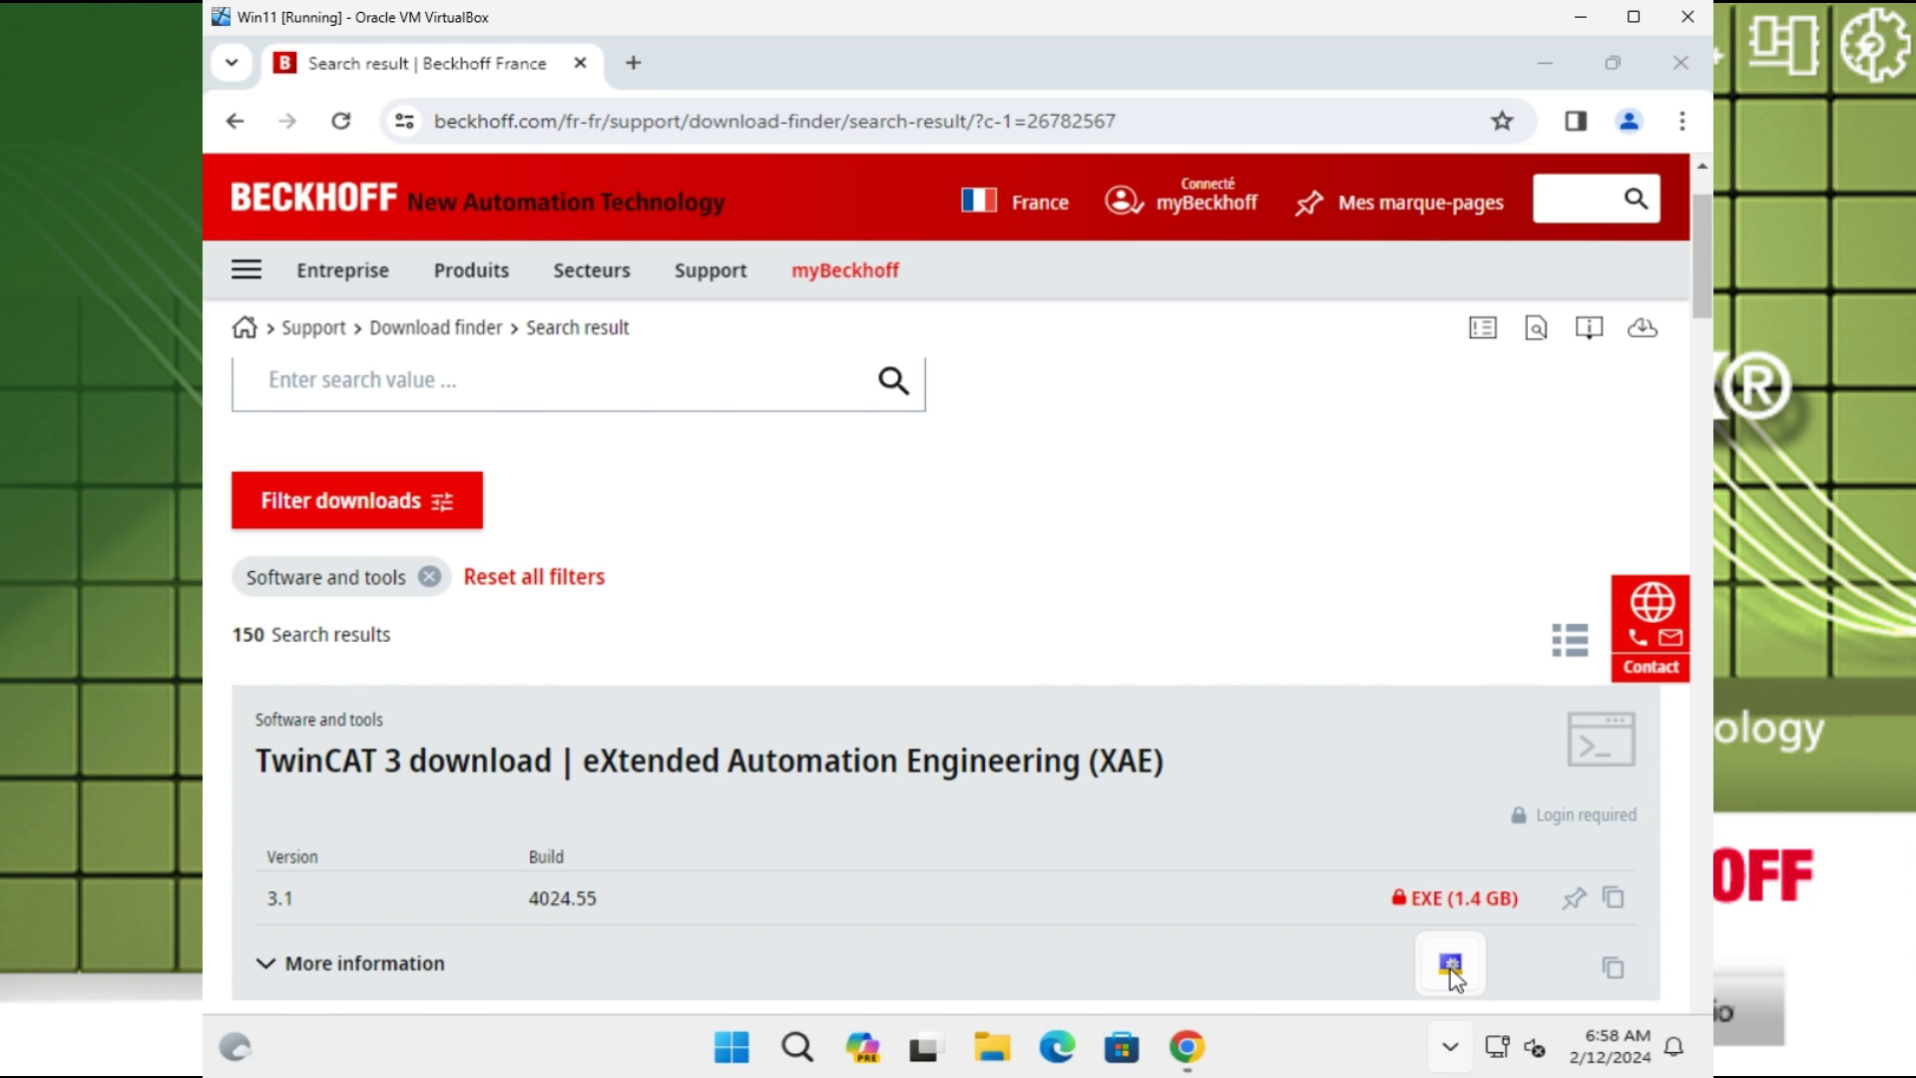
{"action": "right_click", "coordinate": [1452, 970]}
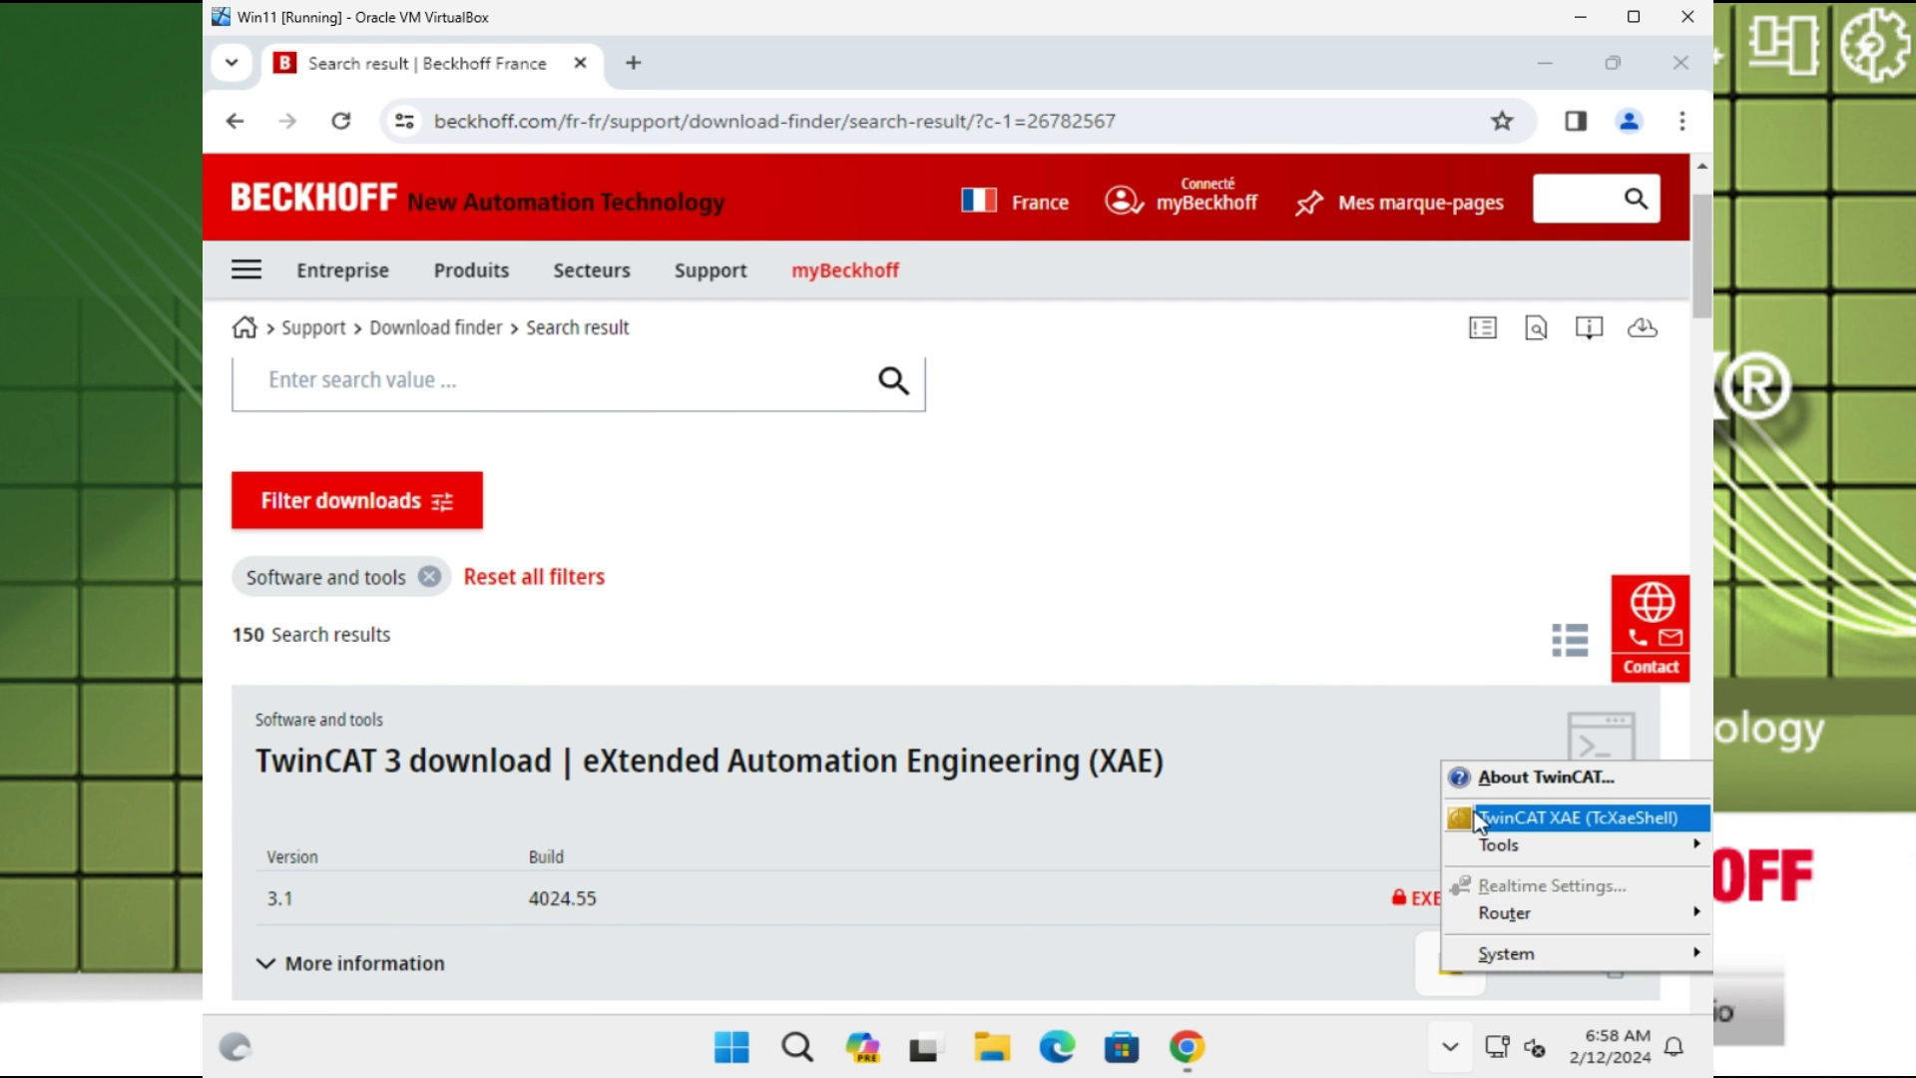
{"action": "left_click", "coordinate": [1475, 820]}
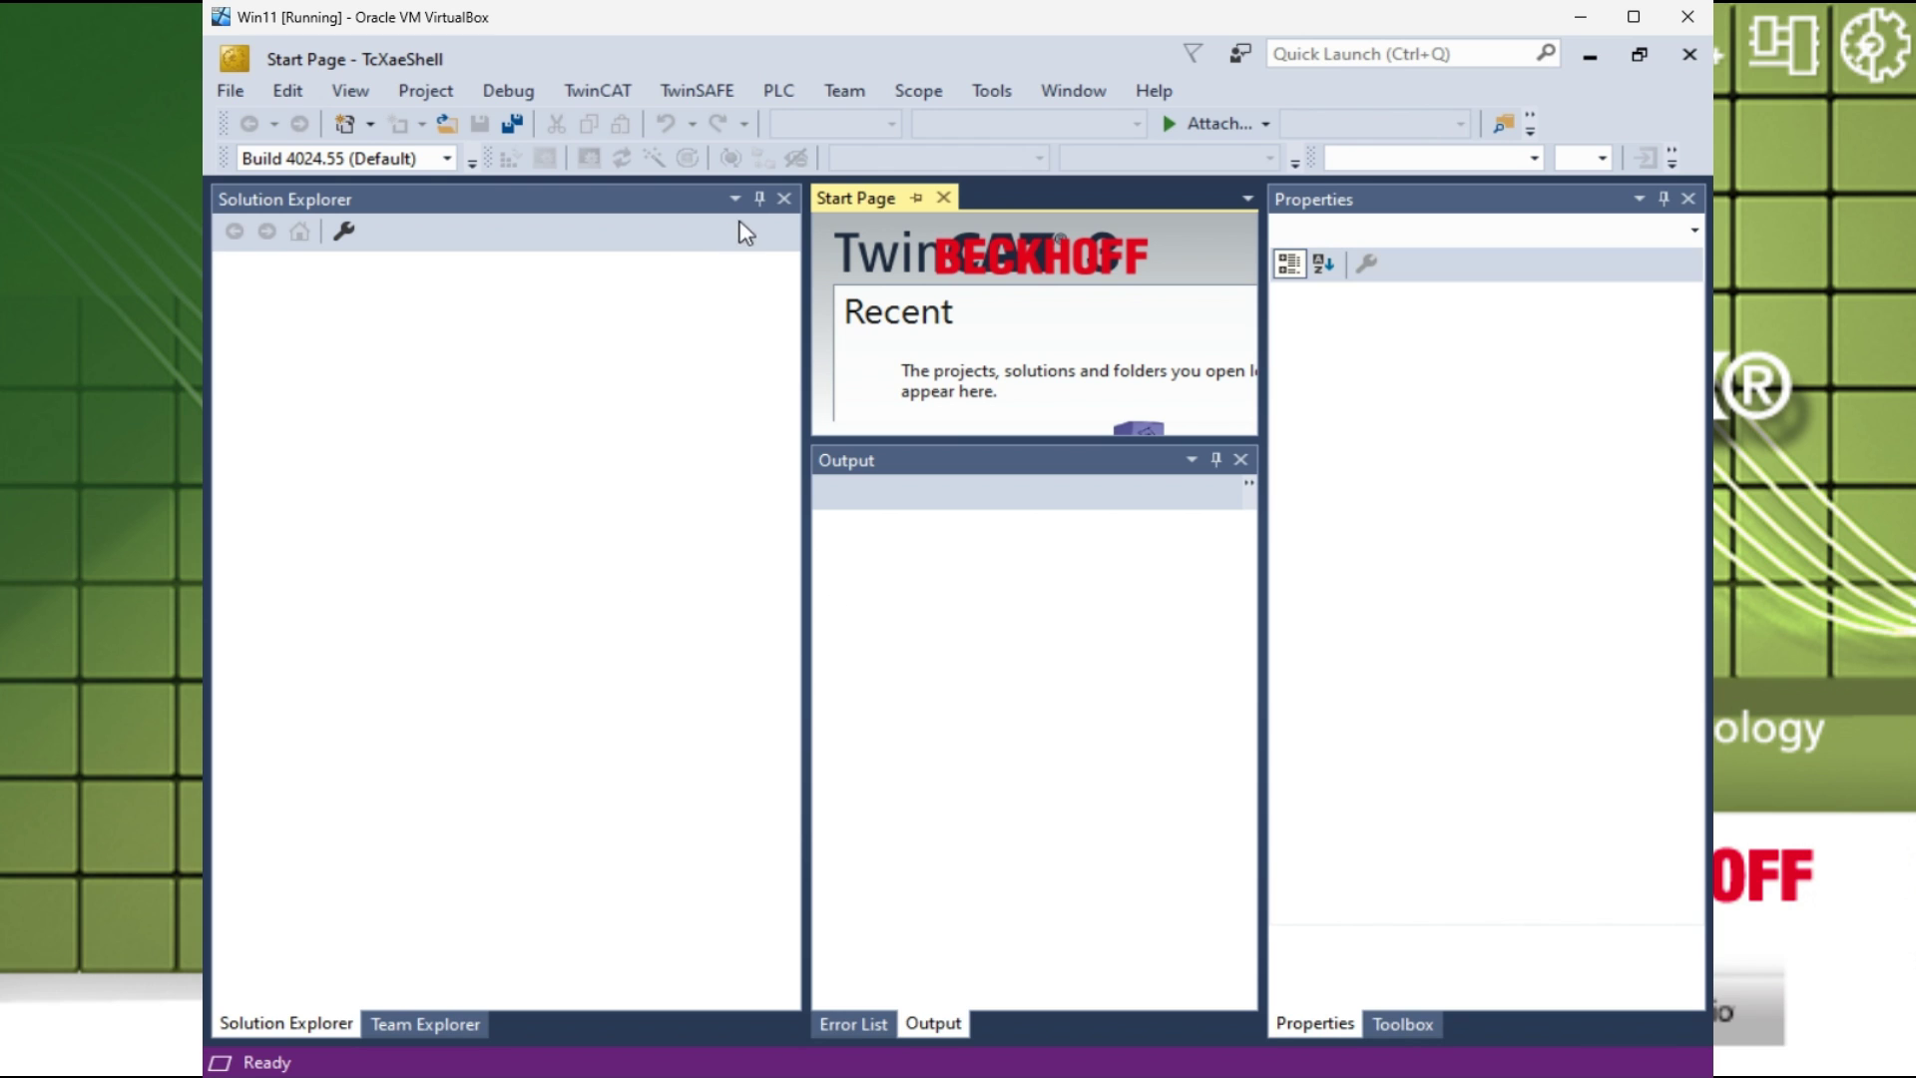
Auto-hide the Solution Explorer, Output and Properties panes so the Start Page fills the window.
{"action": "left_click", "coordinate": [760, 198]}
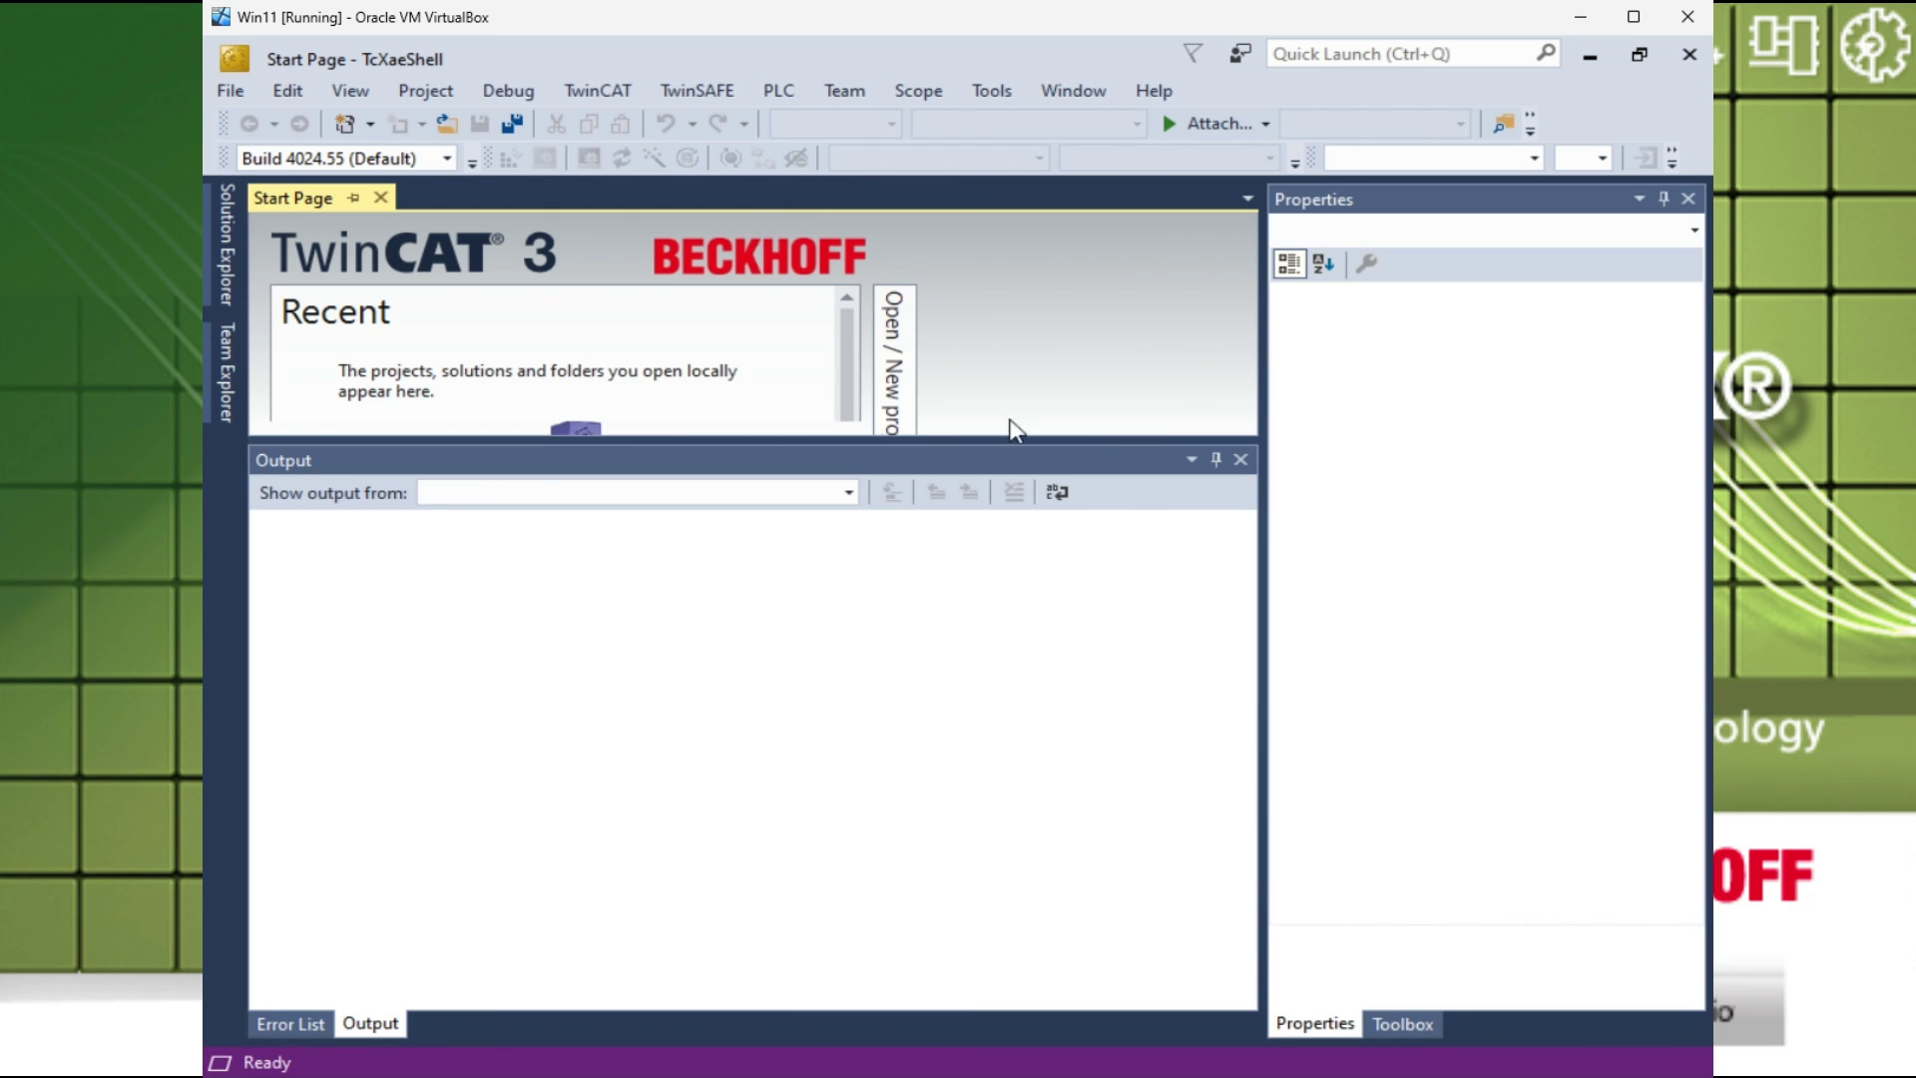
{"action": "left_click", "coordinate": [1216, 460]}
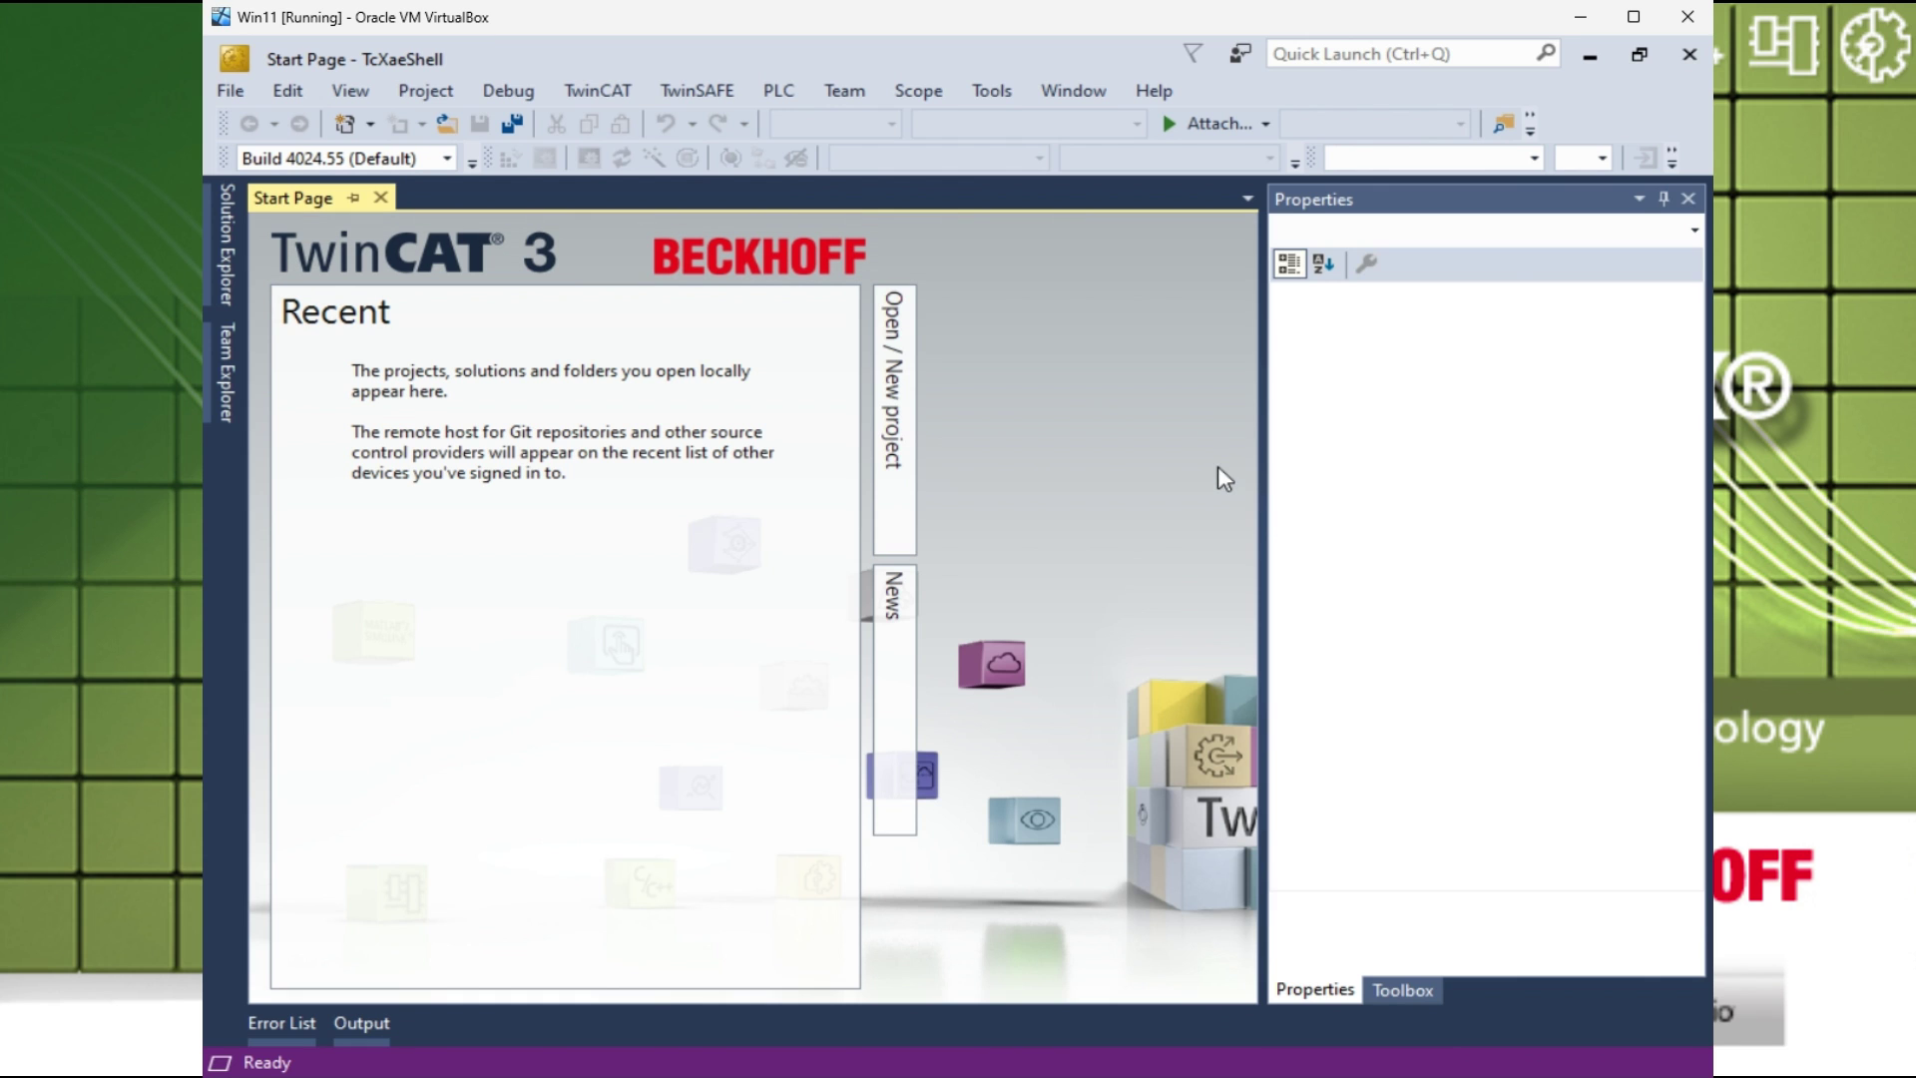
{"action": "left_click", "coordinate": [1662, 198]}
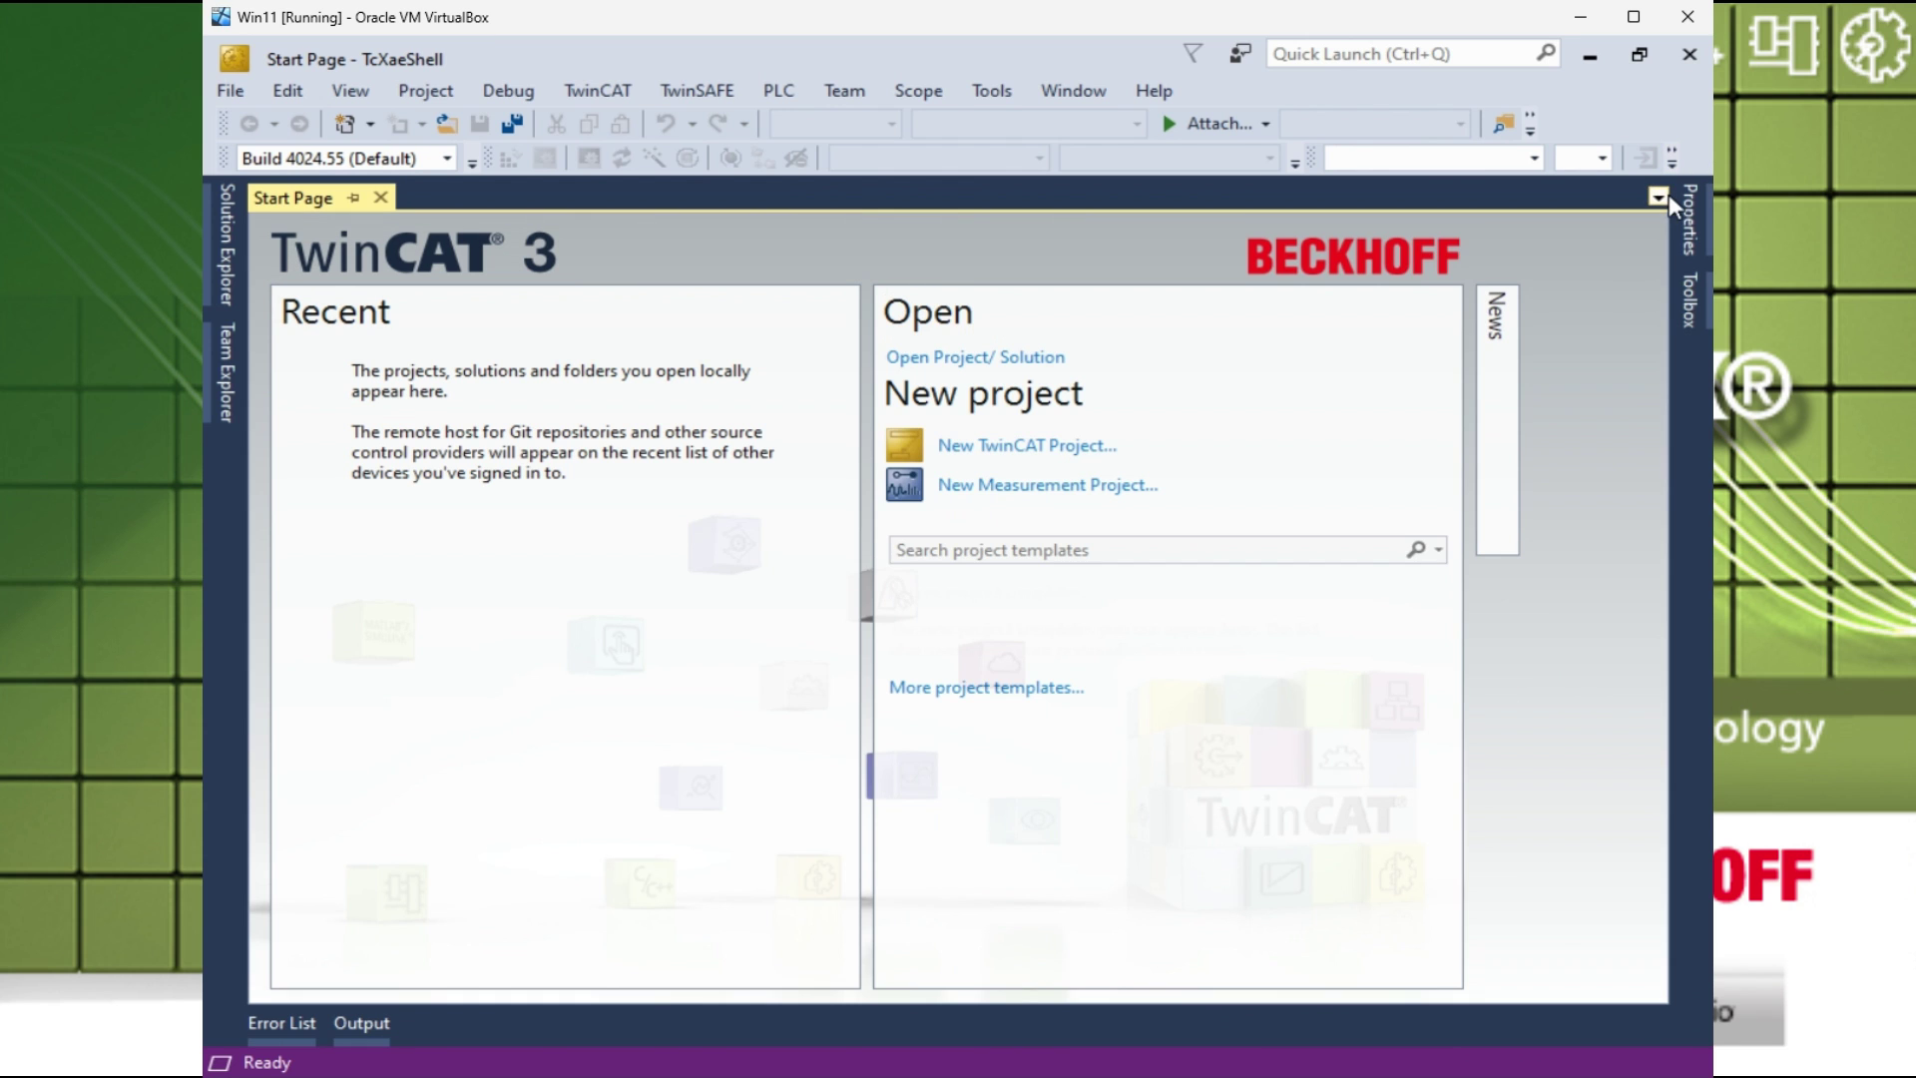